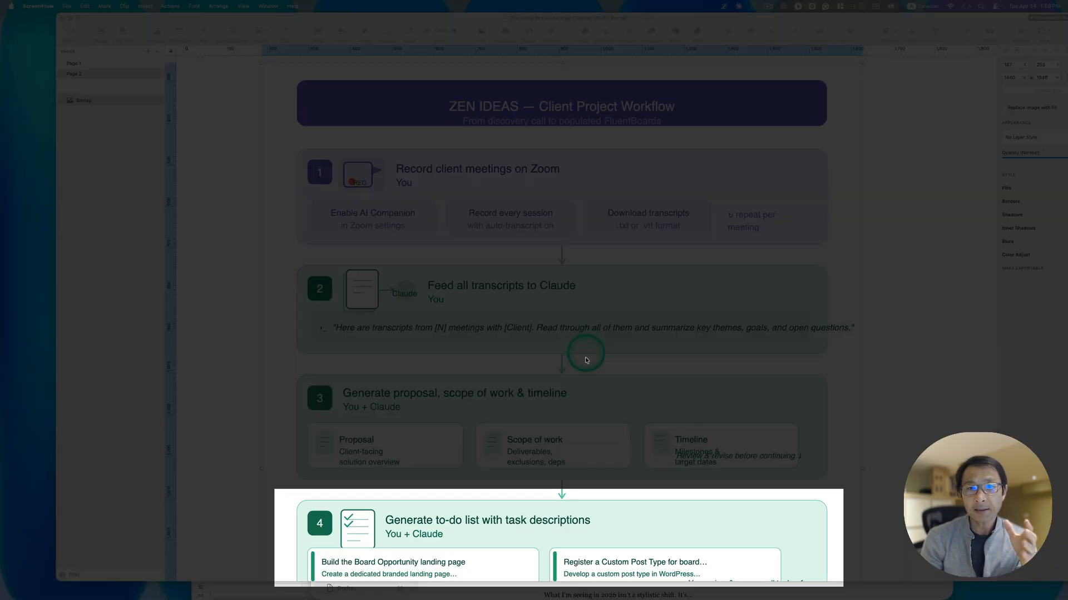
left_click(584, 359)
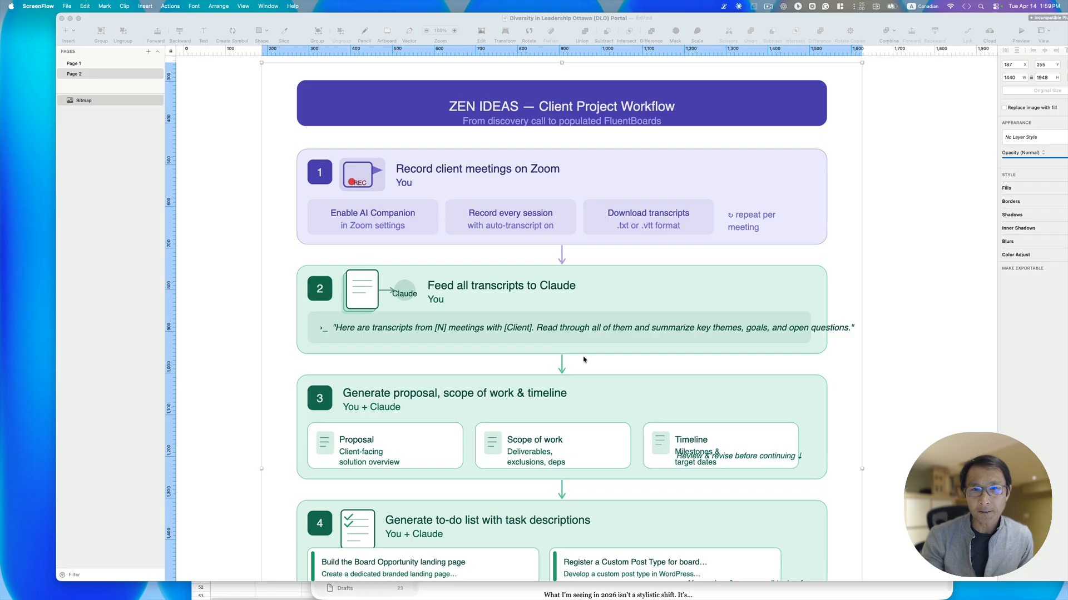
scroll(583, 359, "down", 10)
left_click(555, 380)
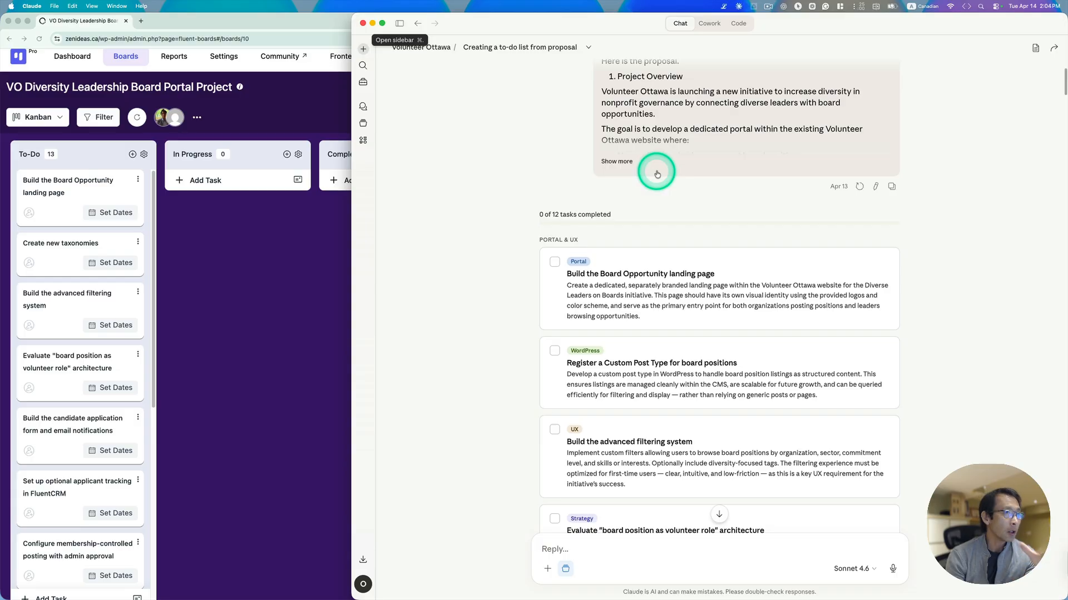
- Compare the to-do list in the Claude chat with the task cards on the FluentBoards board in the browser
scroll(696, 248, "down", 1)
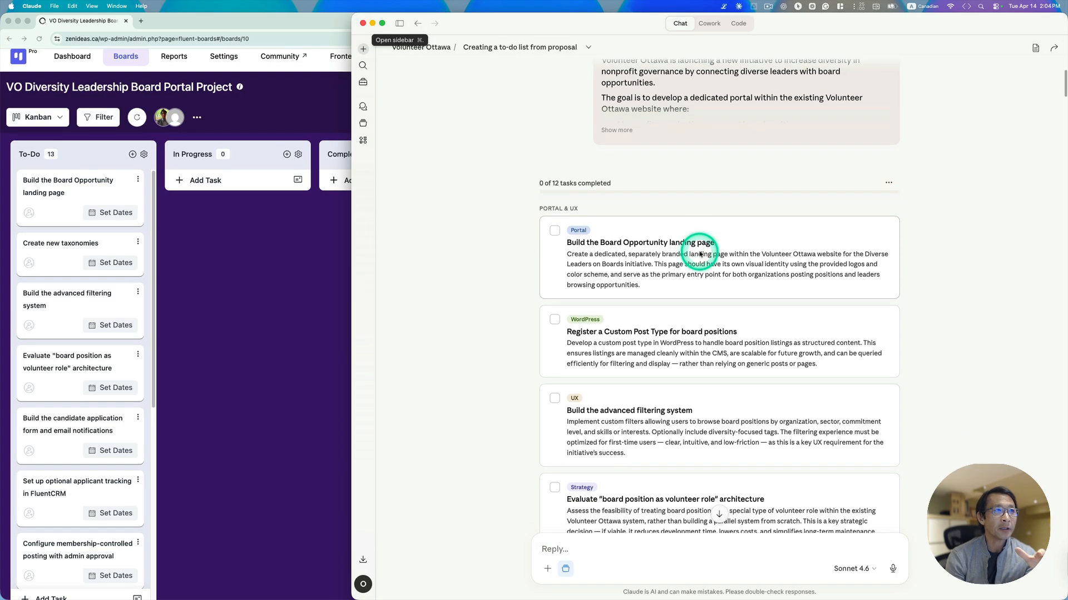
scroll(693, 323, "down", 5)
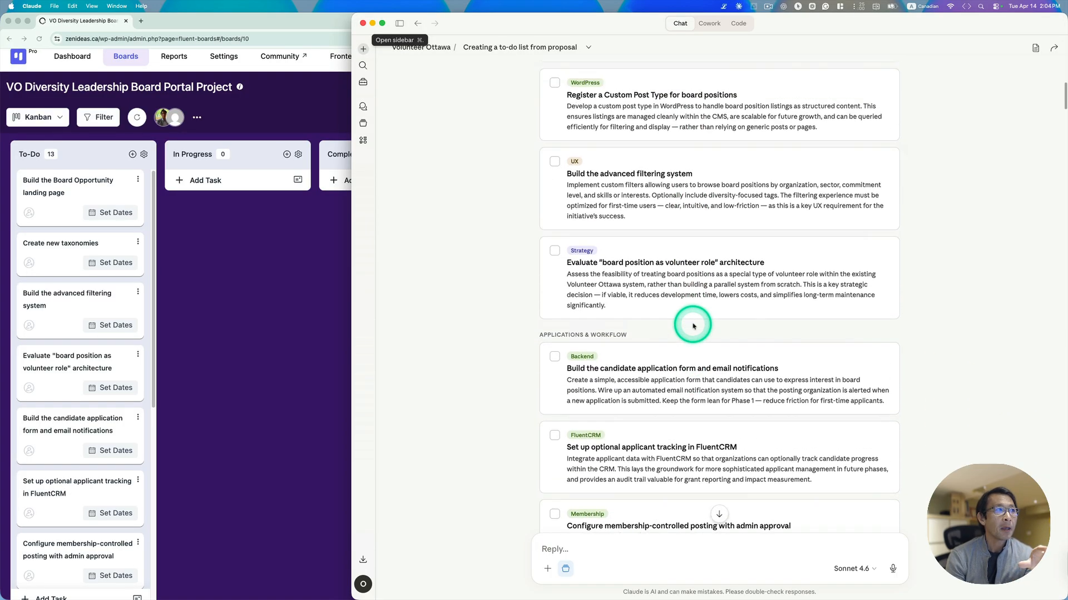
scroll(693, 326, "up", 1)
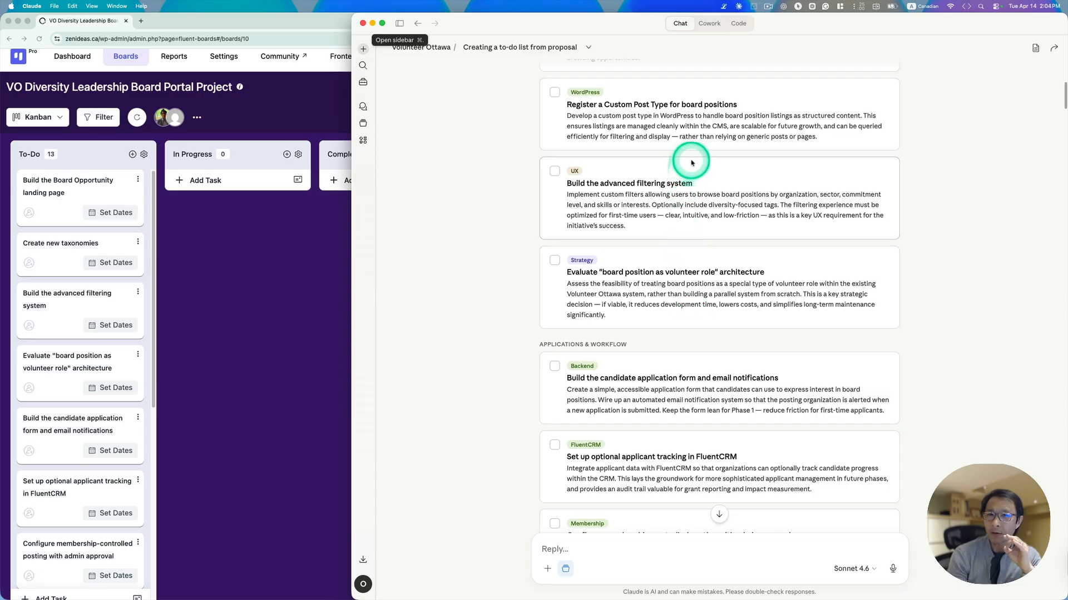
scroll(696, 274, "down", 1)
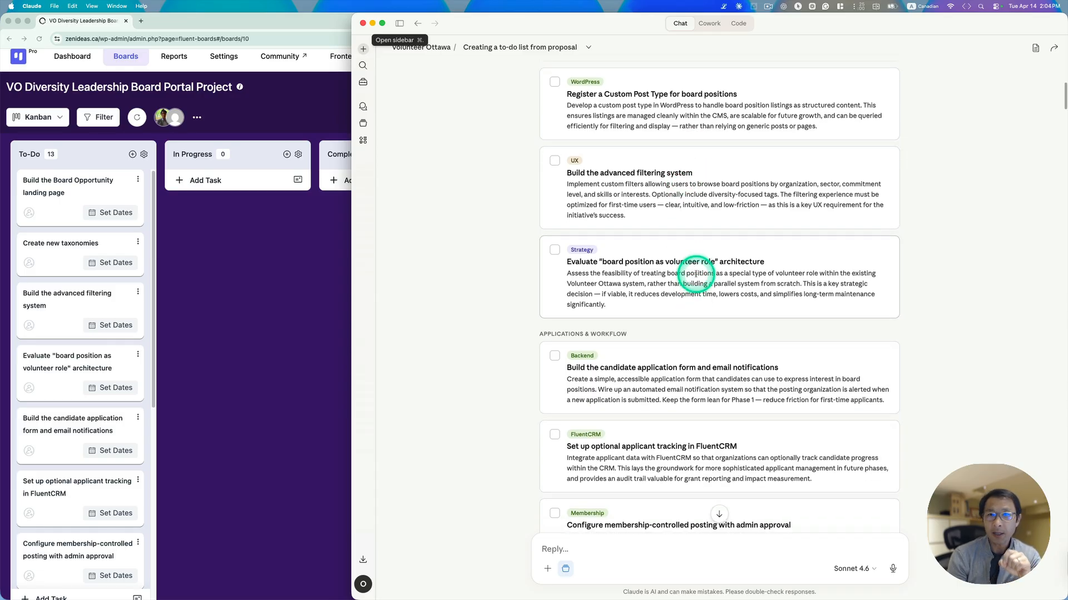
left_click(297, 317)
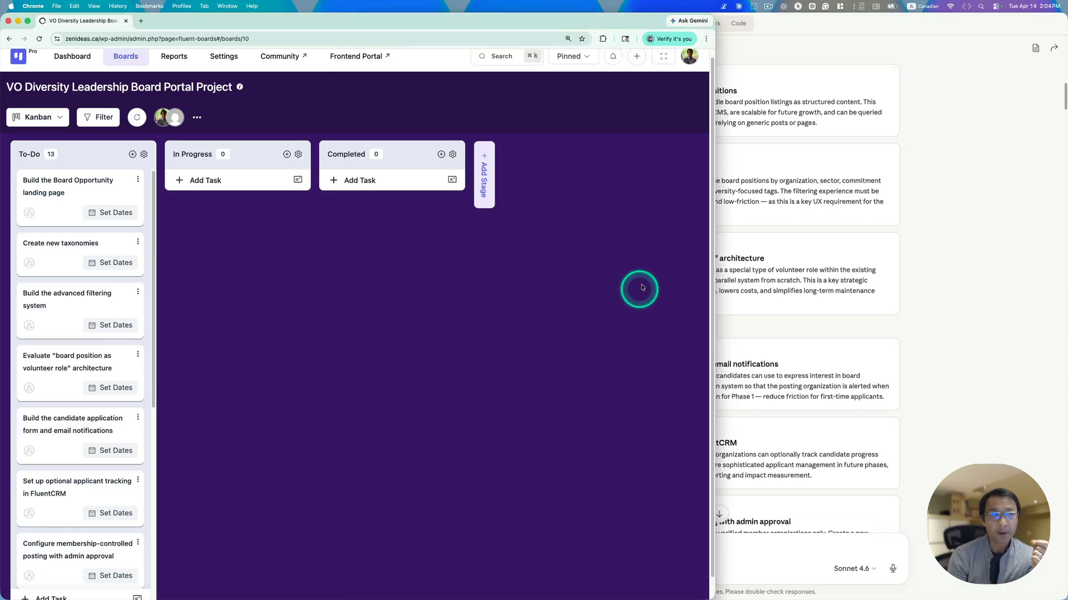
left_click_drag(713, 229, 867, 228)
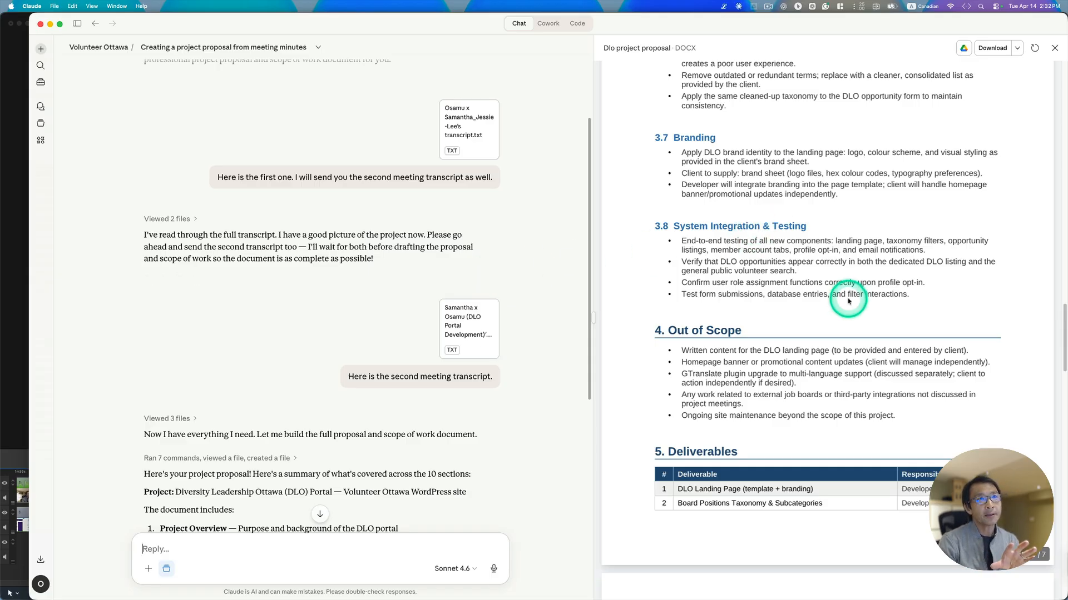
- Ask Claude for a complete to-do list from the proposal and scope of work, with verb-first titles and 1-2 sentence descriptions for FluentBoard
scroll(848, 301, "up", 10)
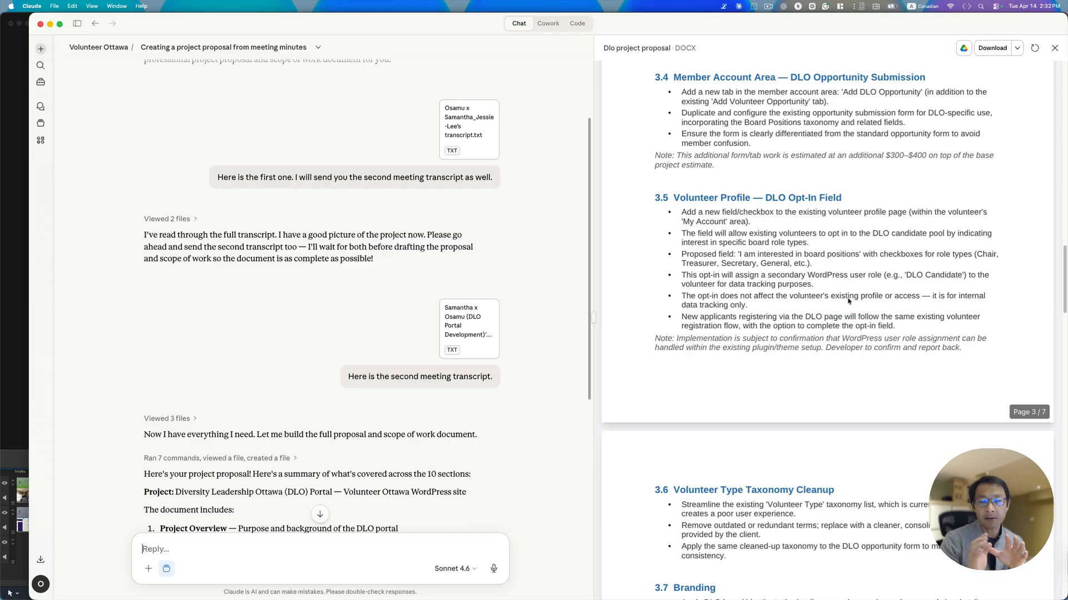
scroll(849, 295, "up", 4)
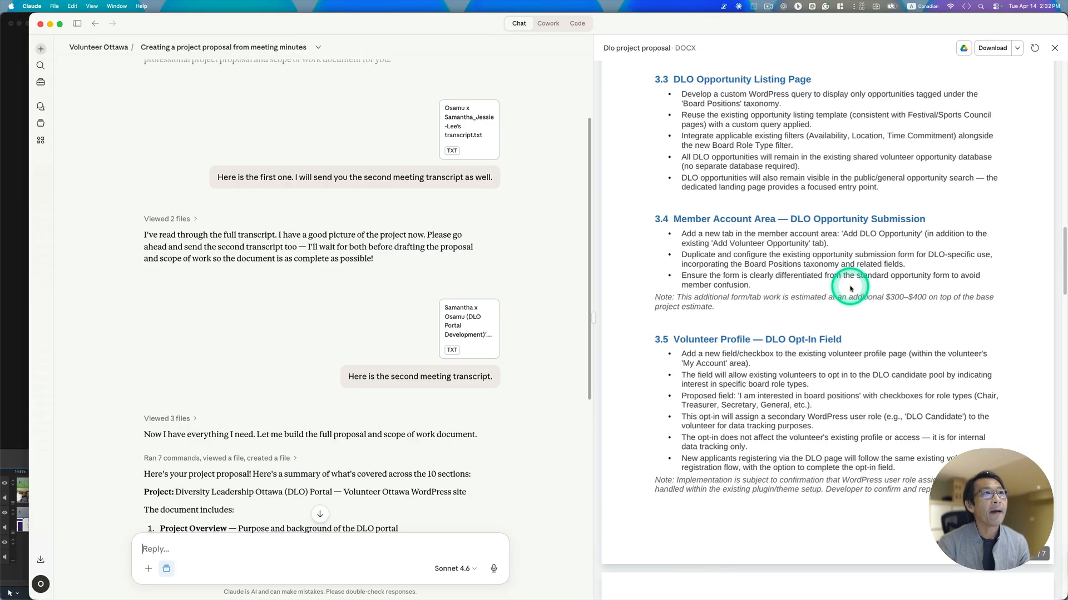
scroll(850, 289, "down", 6)
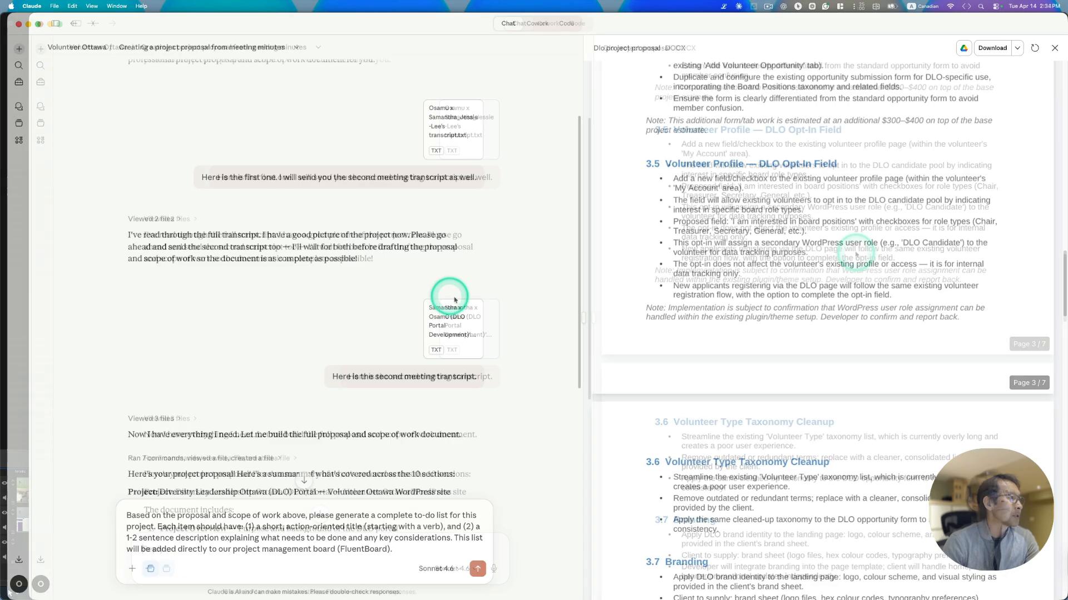
left_click(523, 319)
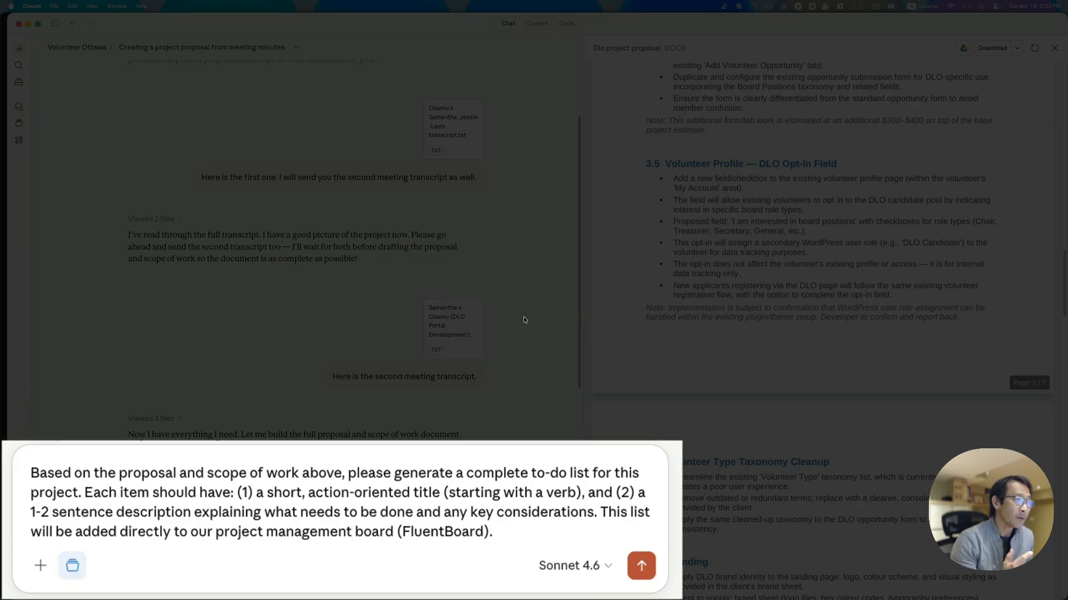
left_click(614, 344)
left_click(641, 565)
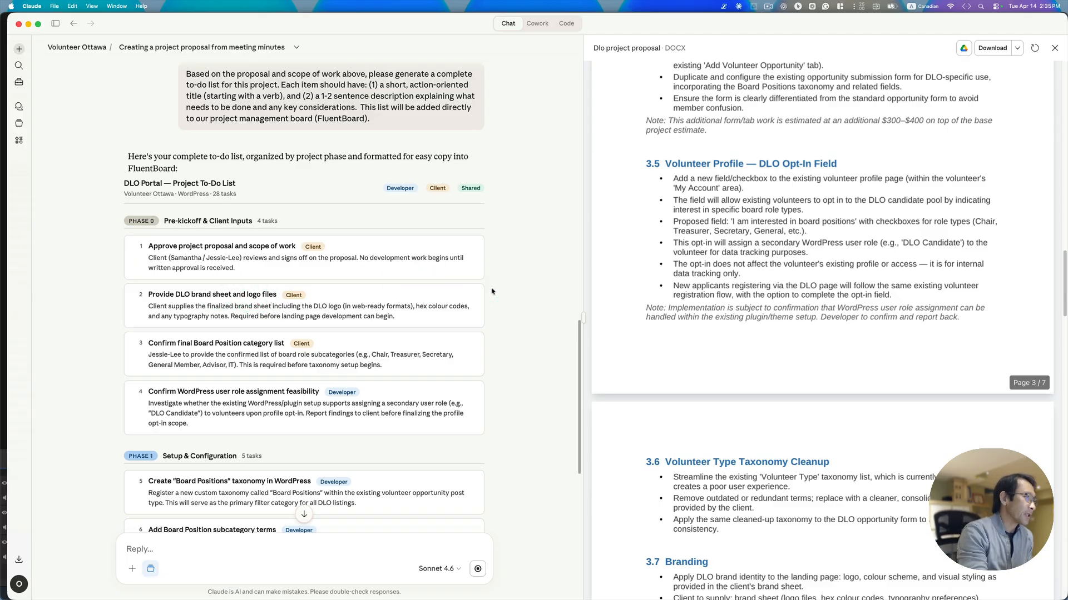
- Read through the generated DLO Portal to-do list from Phase 0 to Phase 5, including Claude's closing notes
scroll(495, 294, "down", 5)
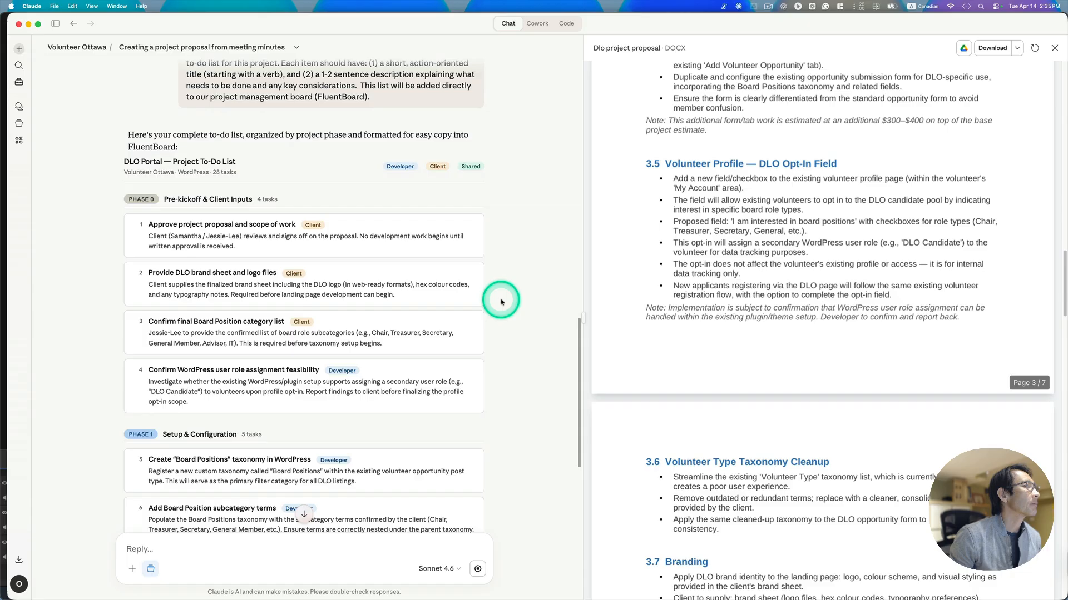
scroll(501, 302, "down", 1)
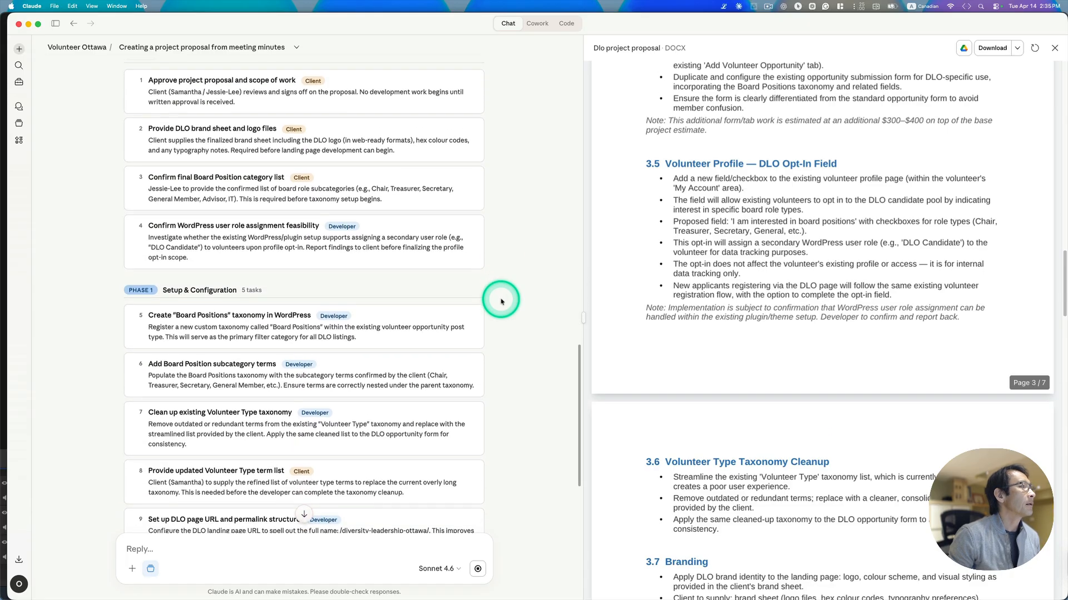
scroll(512, 327, "down", 1)
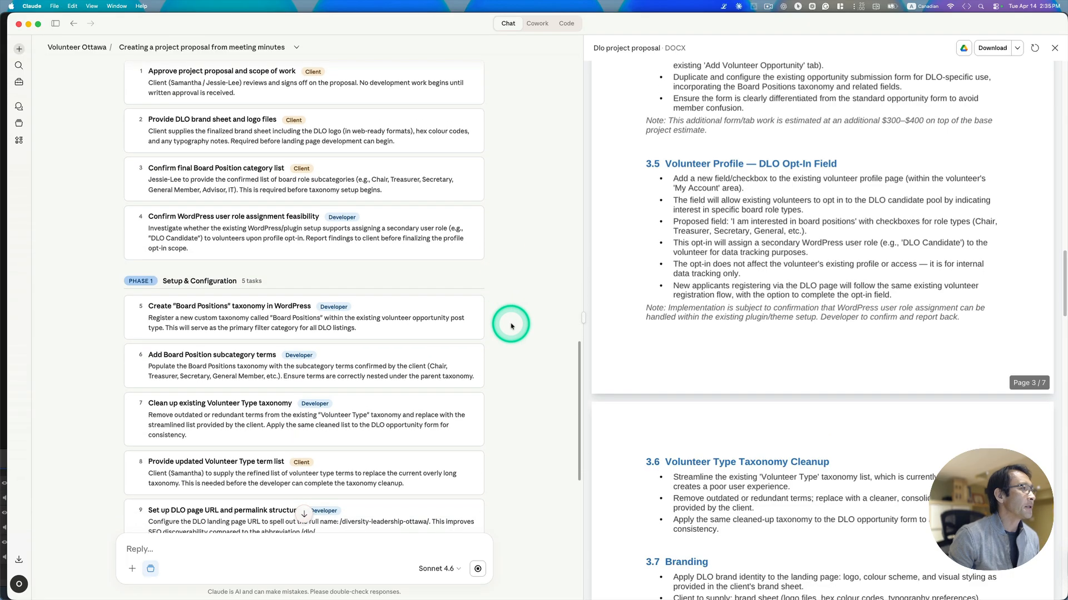
scroll(519, 341, "down", 1)
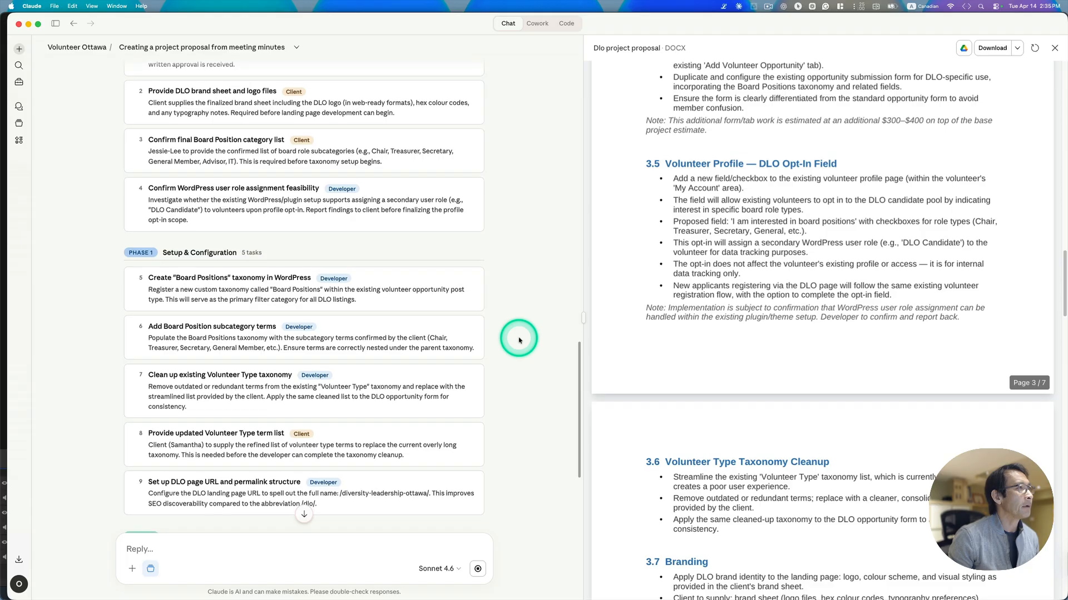
scroll(519, 340, "down", 7)
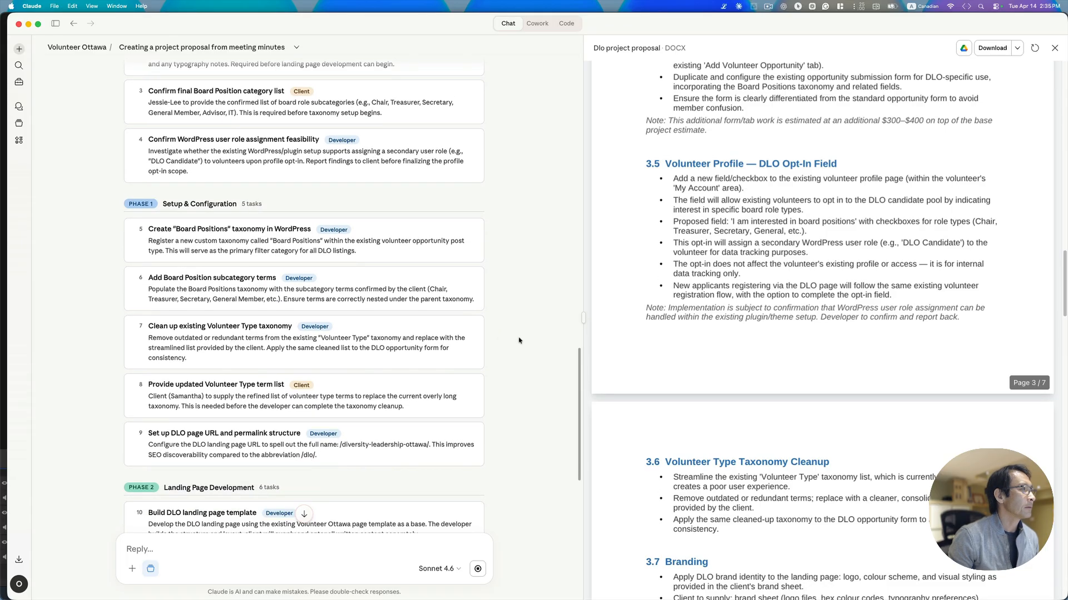
scroll(518, 339, "down", 3)
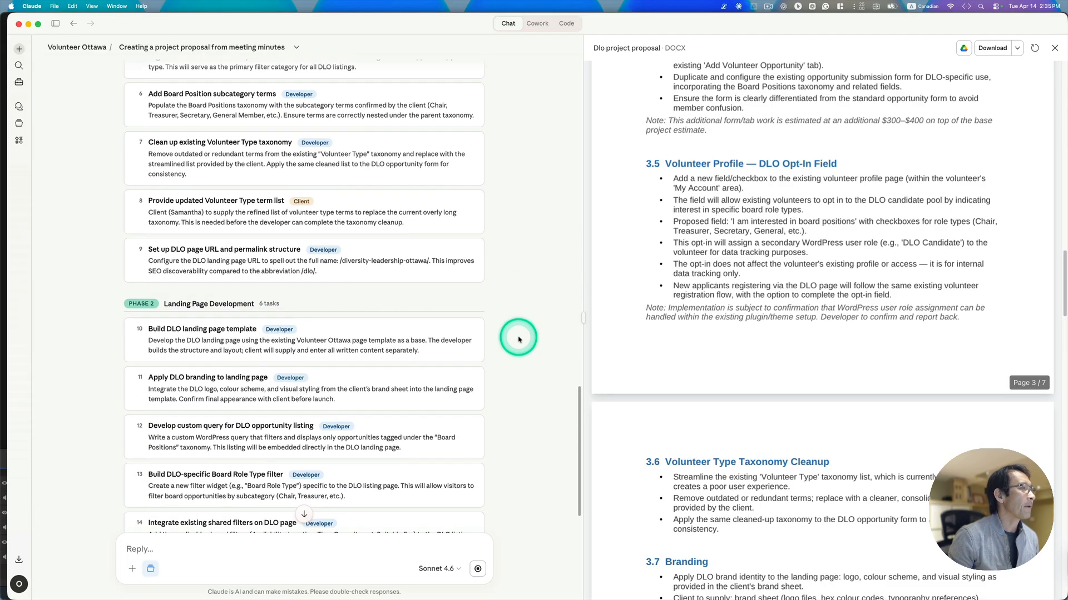
scroll(518, 339, "down", 6)
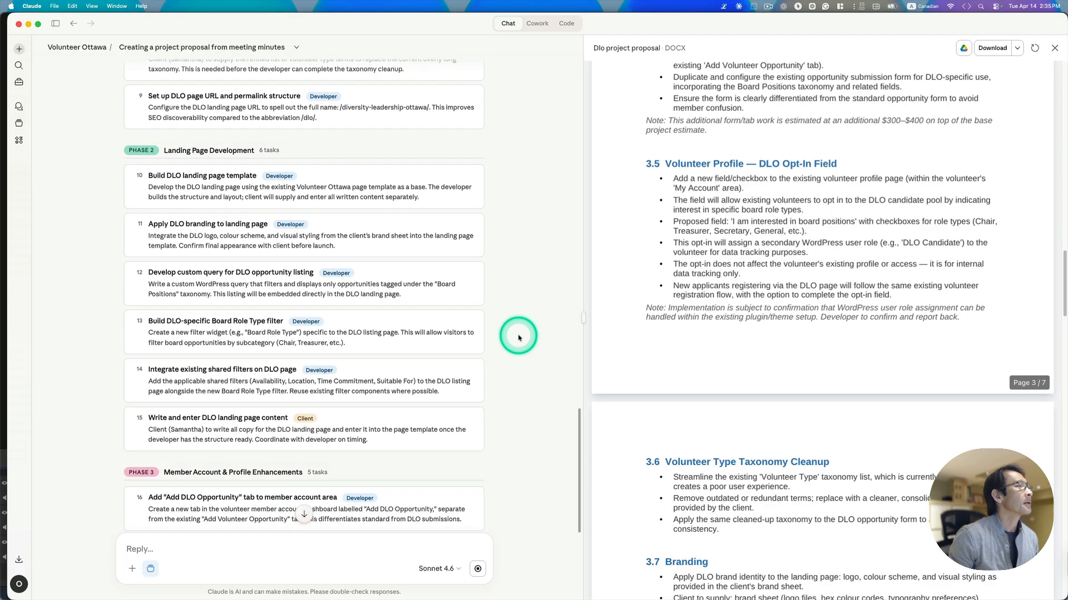
scroll(449, 302, "down", 2)
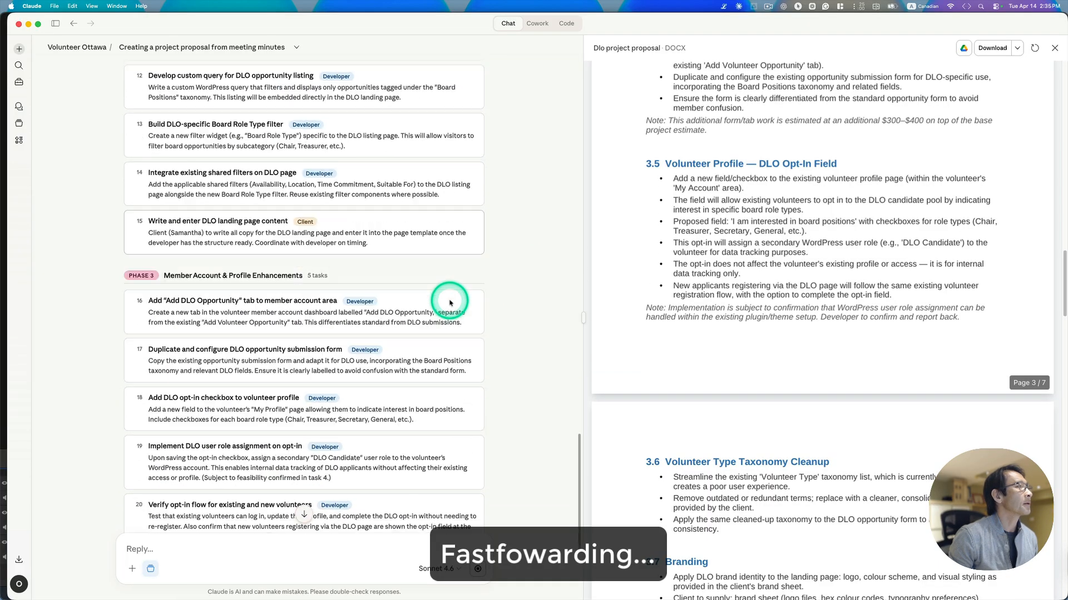
scroll(449, 302, "down", 12)
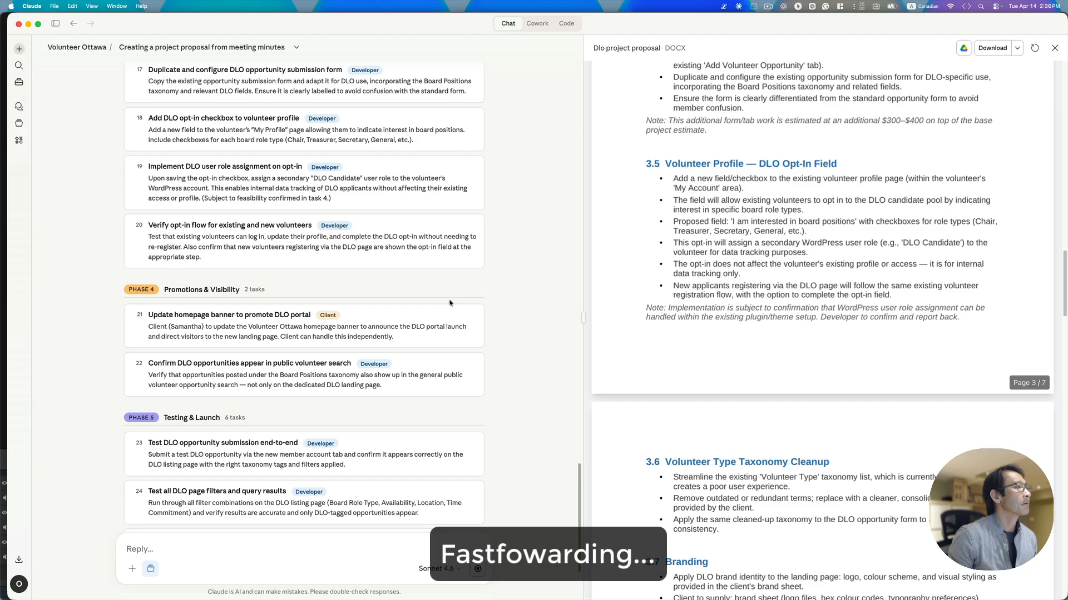
scroll(449, 302, "down", 8)
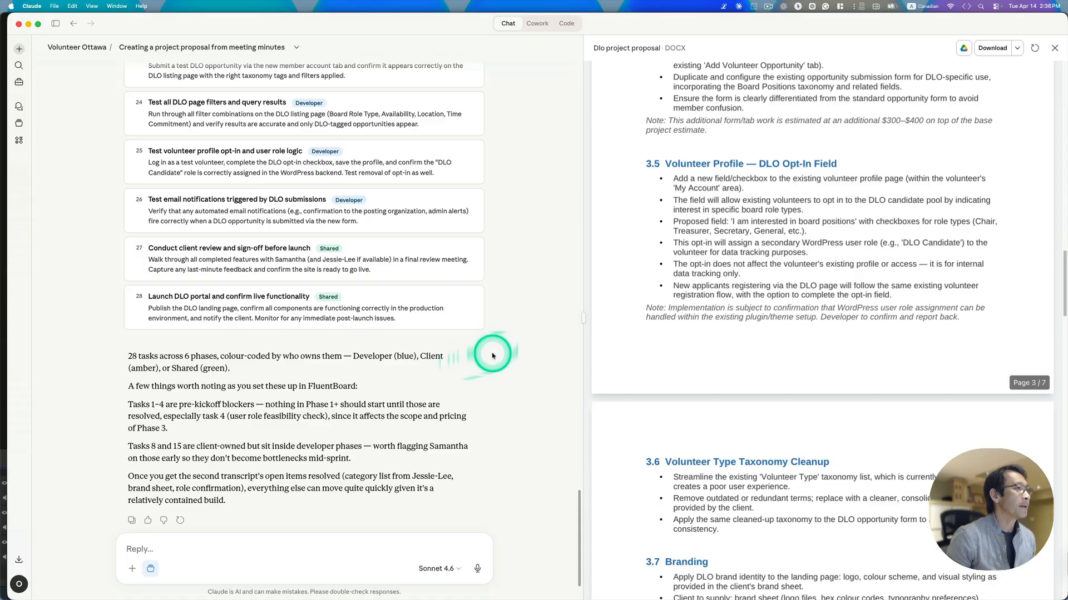
scroll(494, 342, "up", 10)
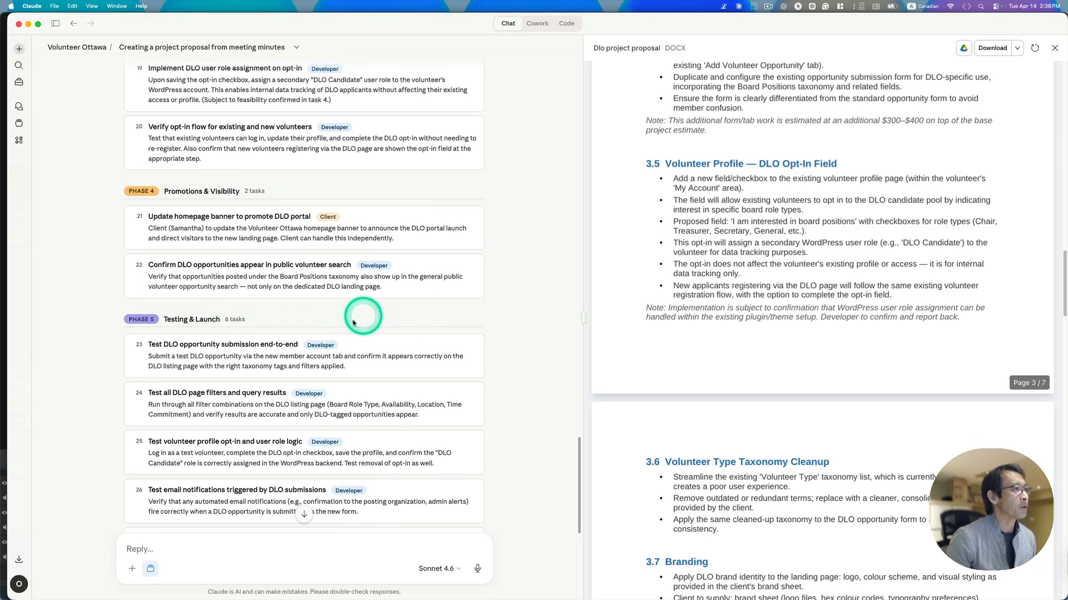
scroll(441, 364, "down", 3)
scroll(441, 364, "down", 5)
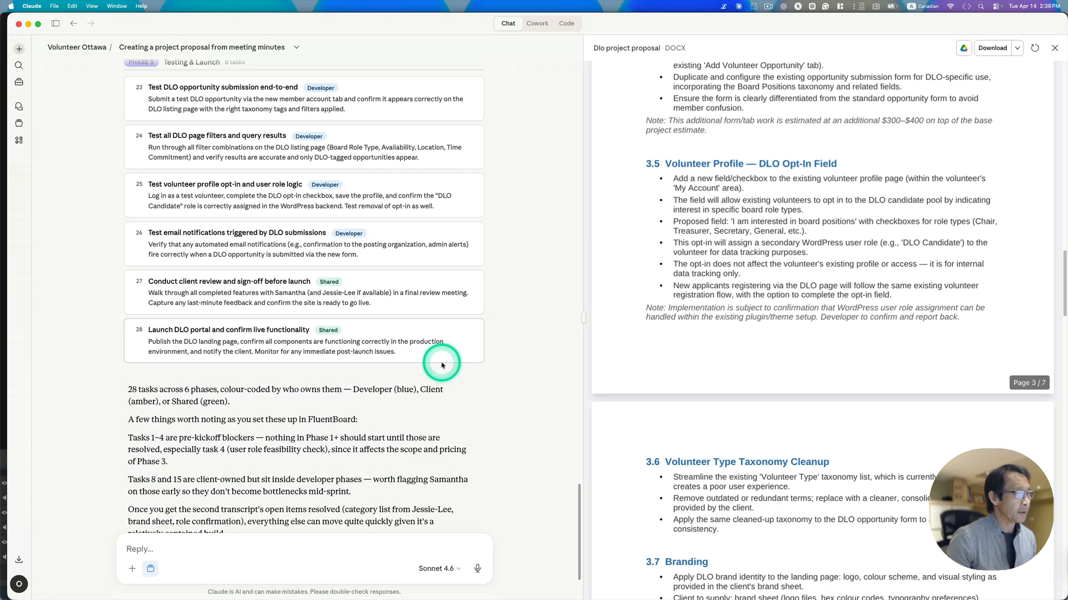
scroll(441, 362, "down", 2)
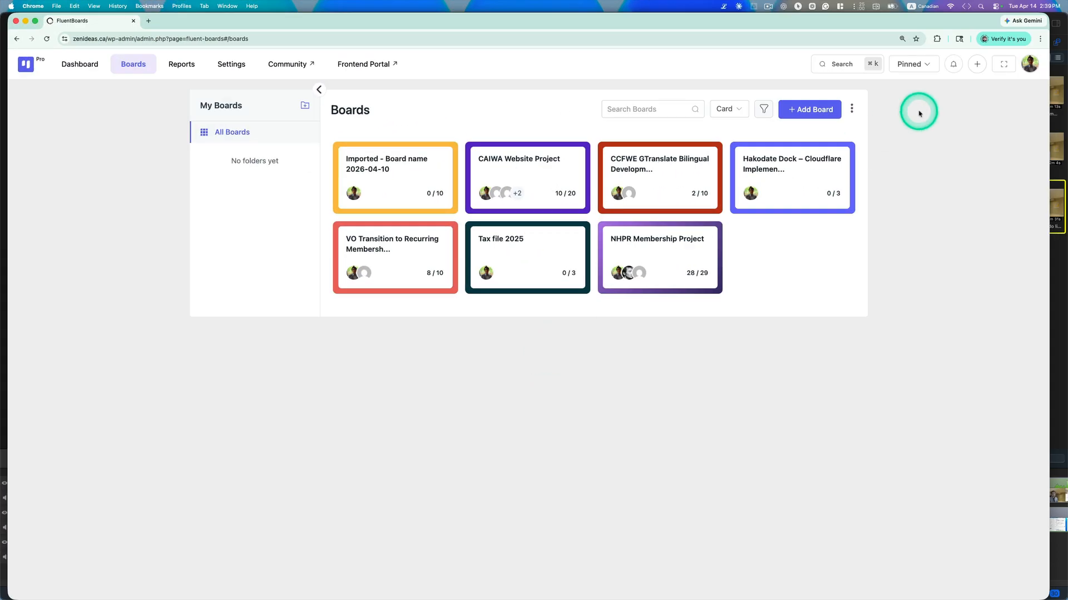
- In FluentBoards in the browser, create a new board titled "VO Diversity Leadership Board Portal"
left_click(809, 111)
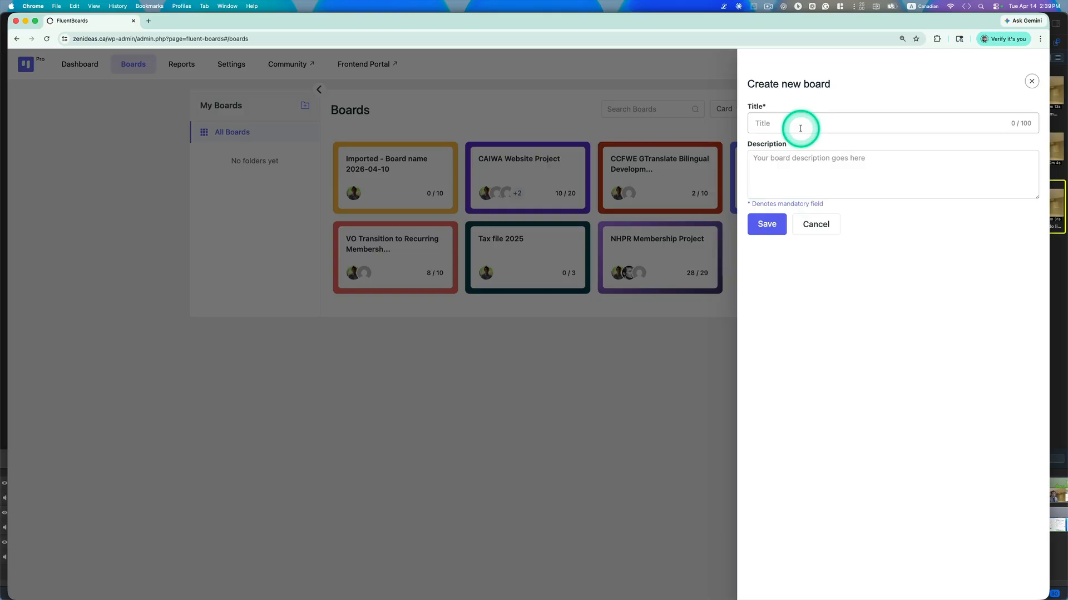
left_click(818, 119)
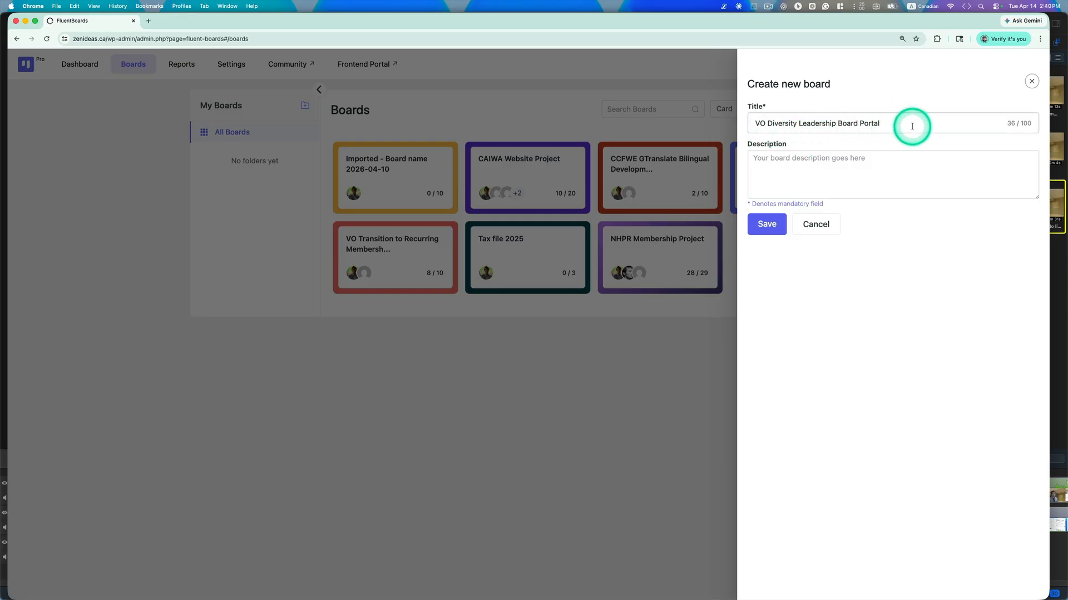
left_click(768, 225)
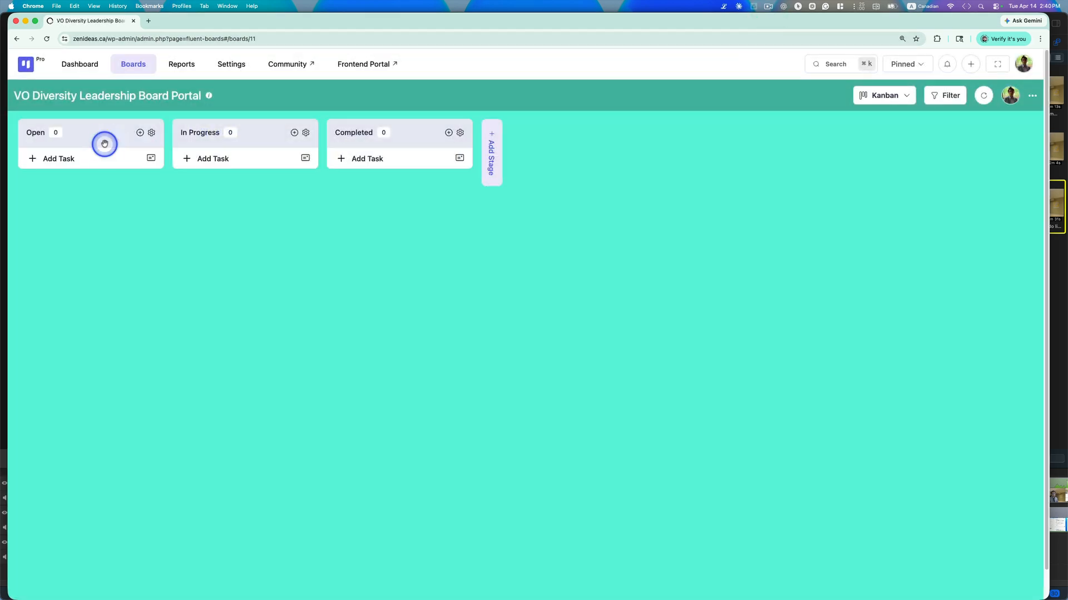
- Rename the new board's Open stage to "To-Do"
left_click(48, 133)
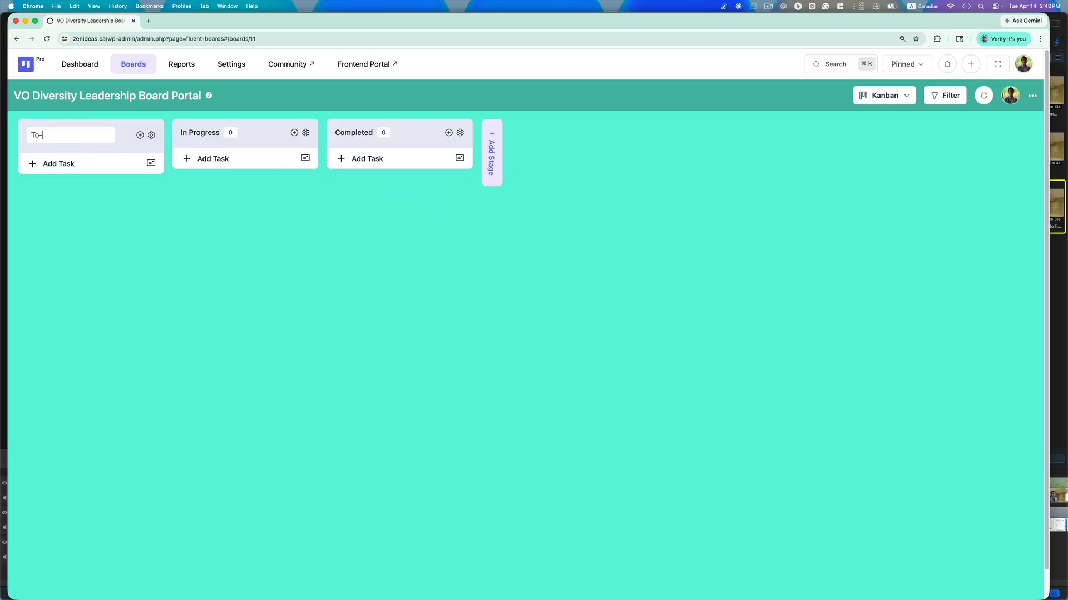
left_click(254, 244)
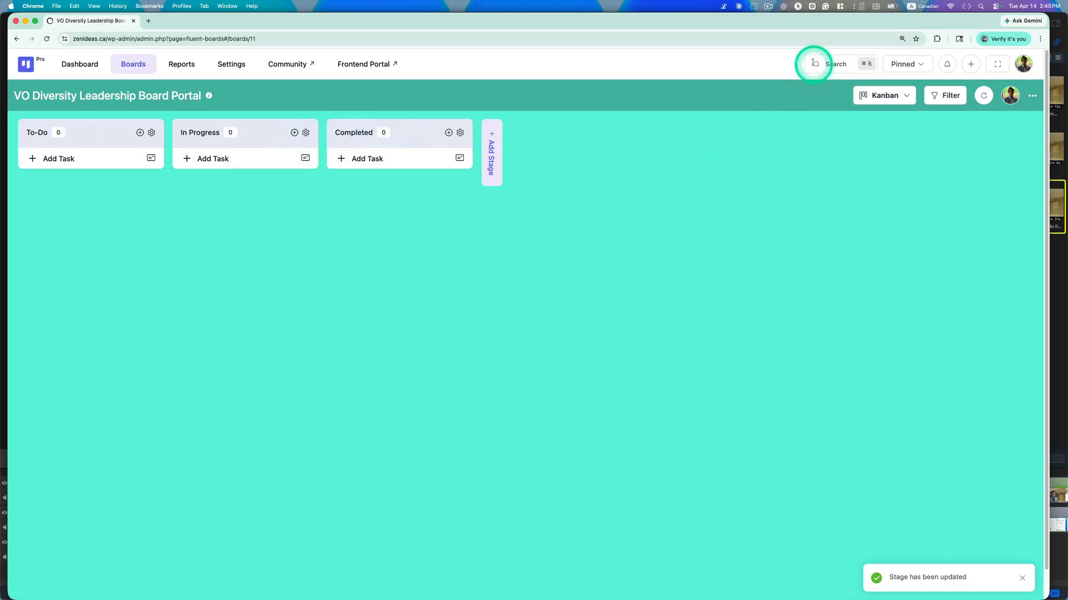
left_click(768, 6)
left_click(769, 43)
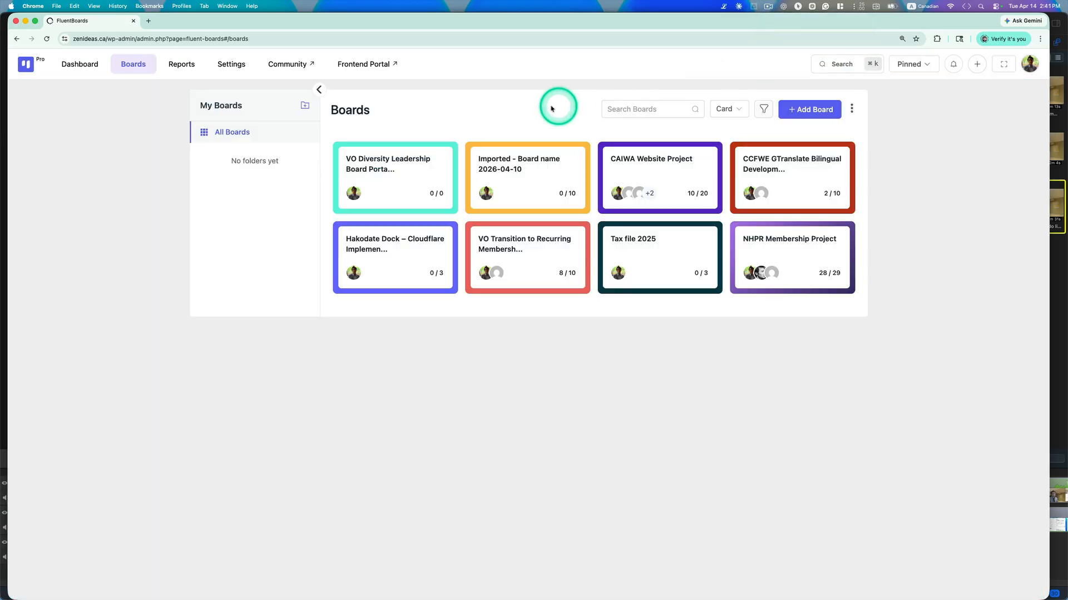
- Create an incoming webhook named "AI Tasks Import" for the VO Diversity Leadership Board Portal board with To-Do as its default stage
left_click(237, 67)
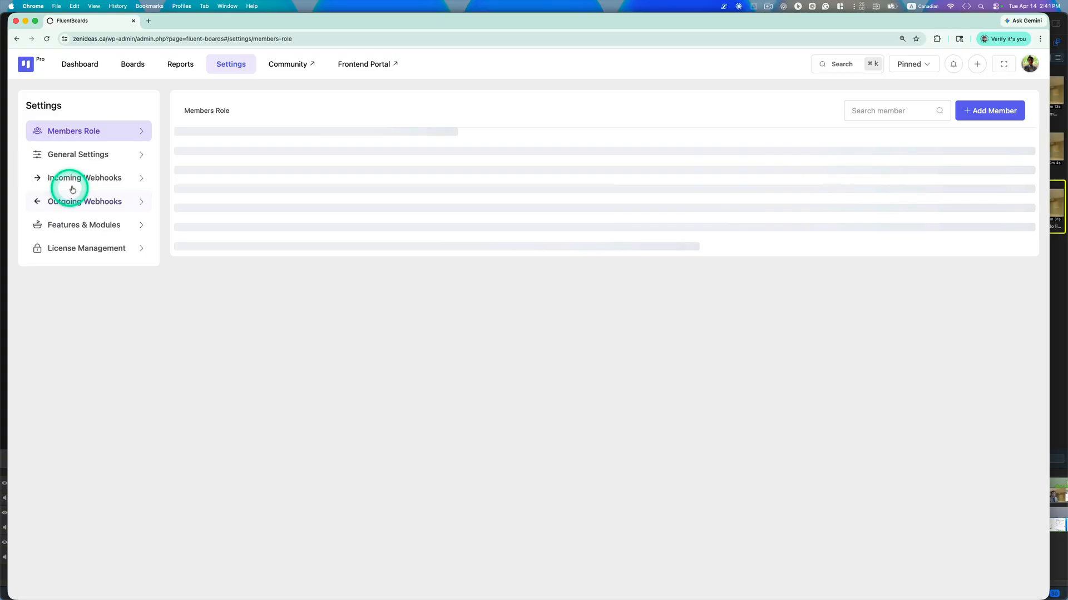
left_click(76, 179)
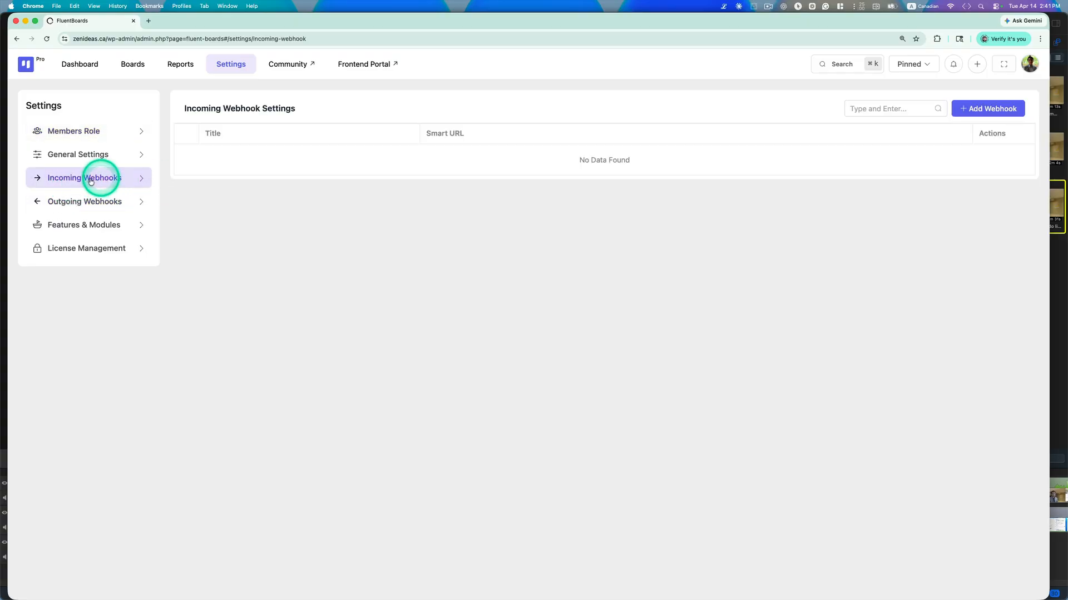
left_click(989, 108)
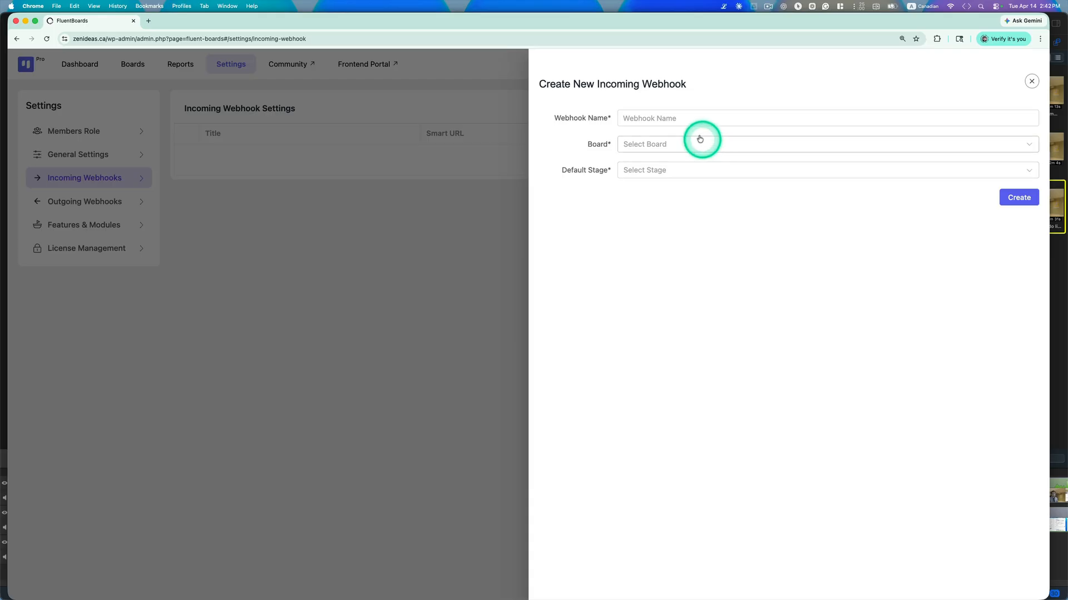
left_click(691, 115)
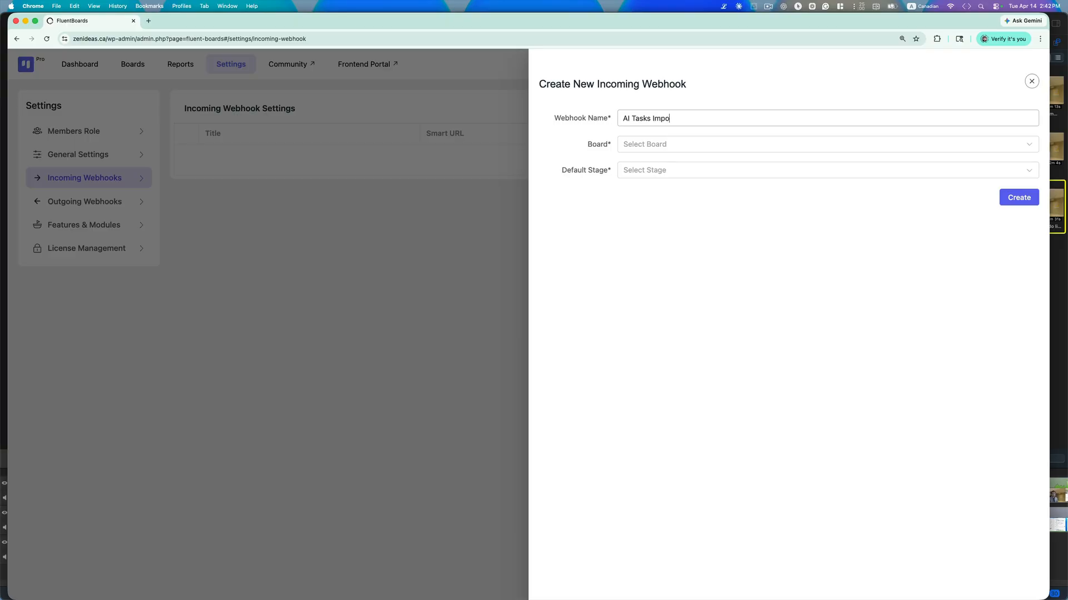
left_click(703, 142)
scroll(769, 225, "down", 2)
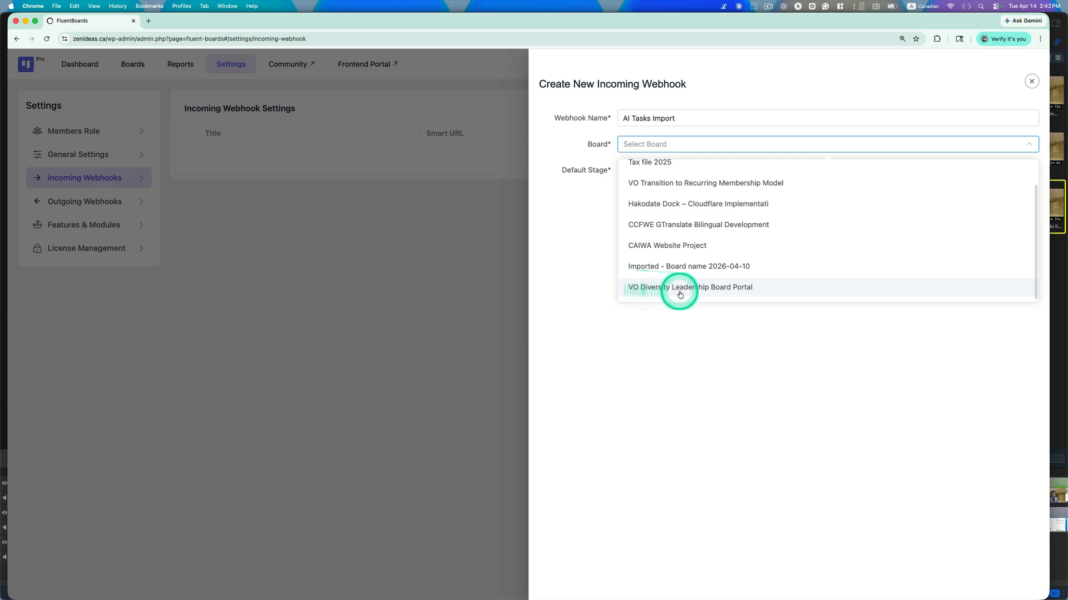
left_click(729, 288)
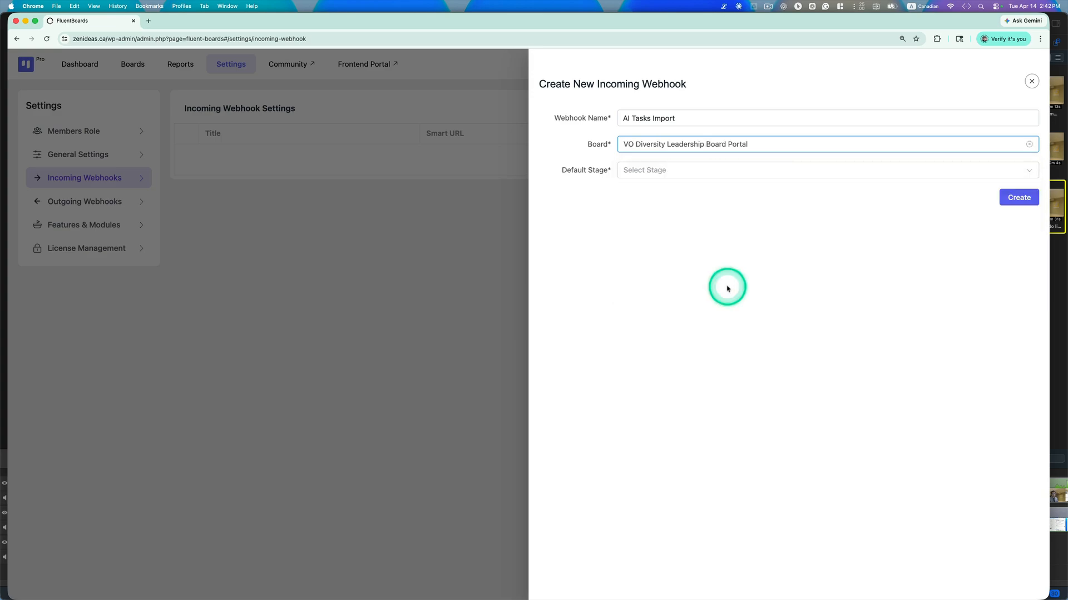
left_click(643, 172)
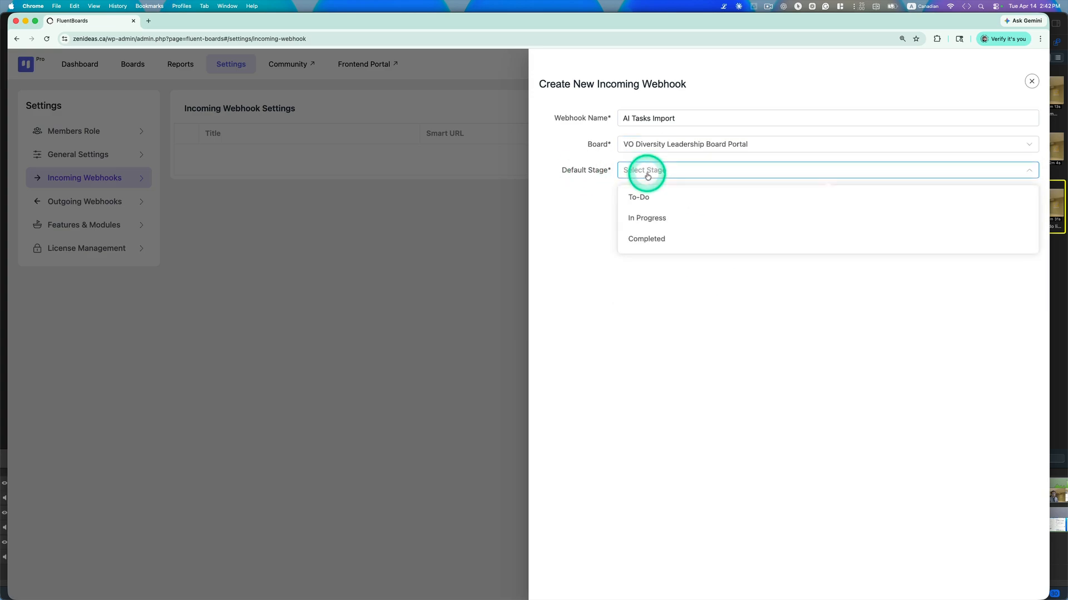
left_click(644, 197)
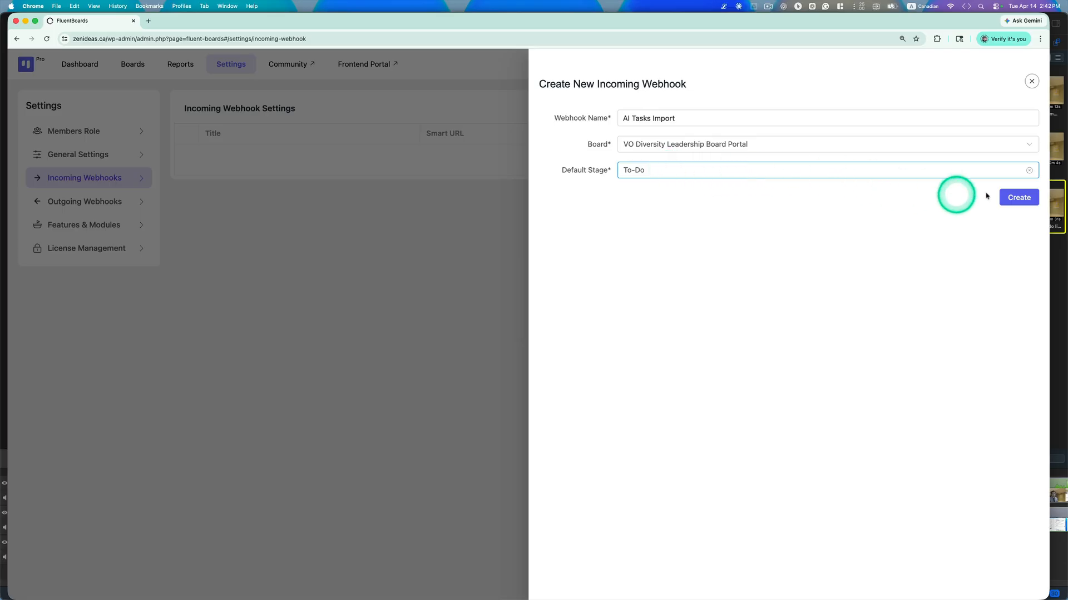
left_click(859, 214)
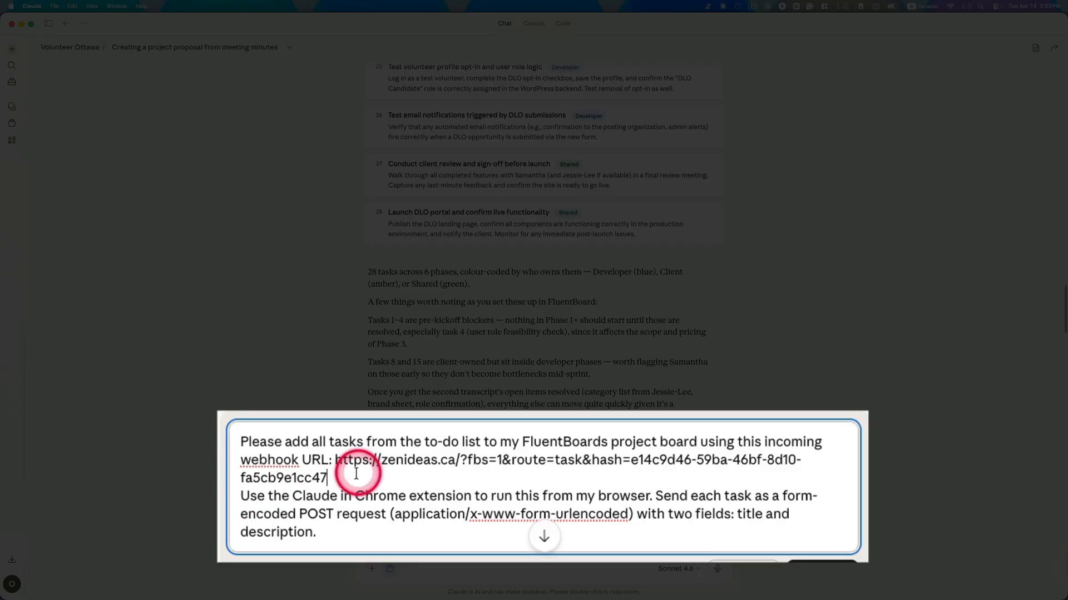
- Switch to the browser and highlight the full webhook URL in the AI Tasks Import webhook's details
key("ctrl+Up")
left_click(246, 357)
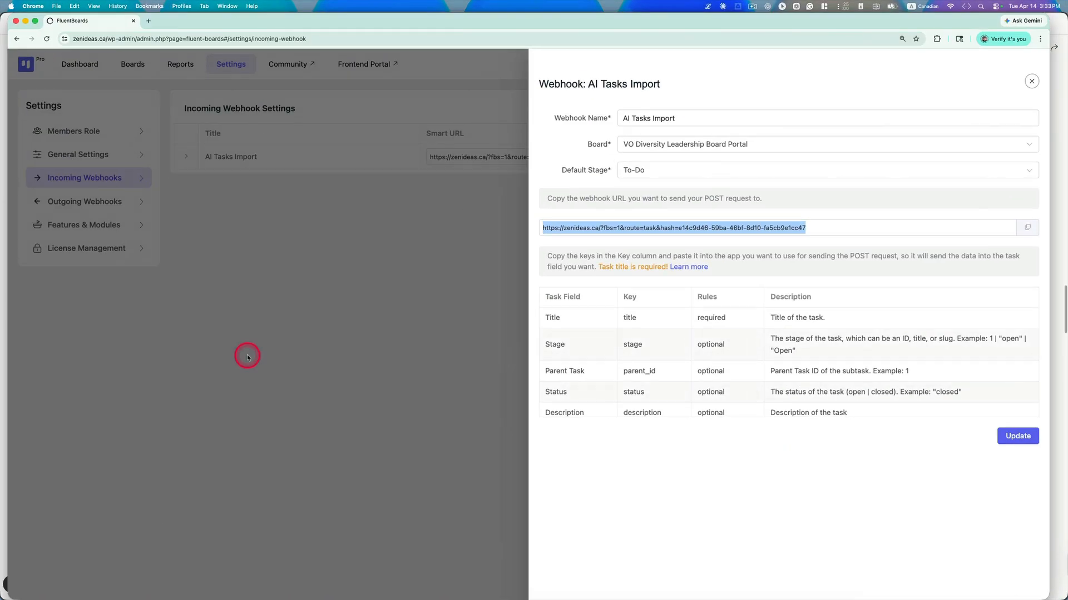
left_click_drag(828, 229, 544, 228)
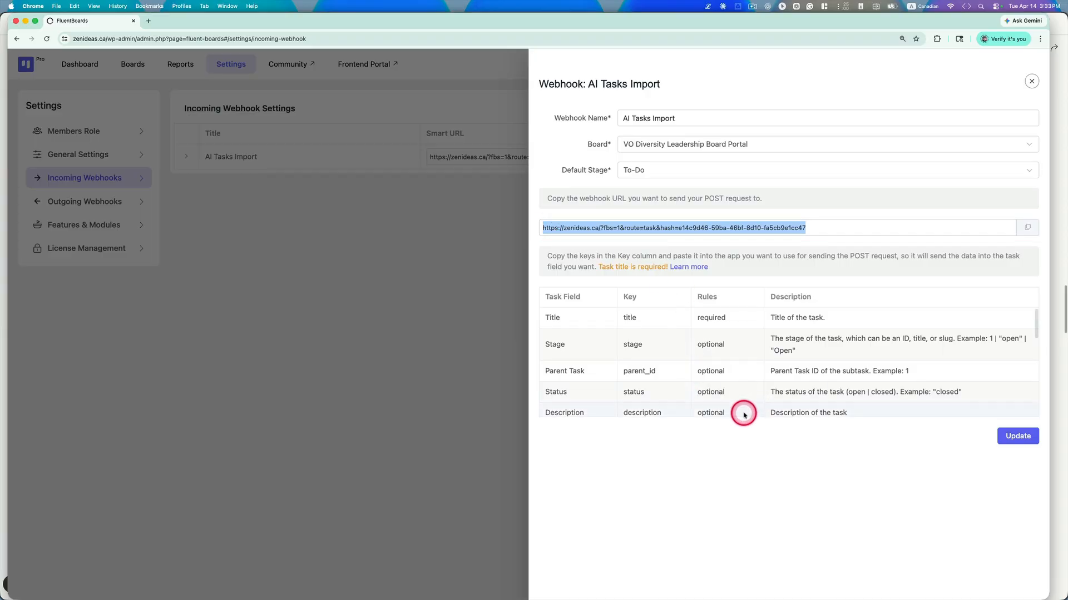
- Switch back to Claude and review the task-import prompt, highlighting the application/x-www-form-urlencoded request format
key("ctrl+Up")
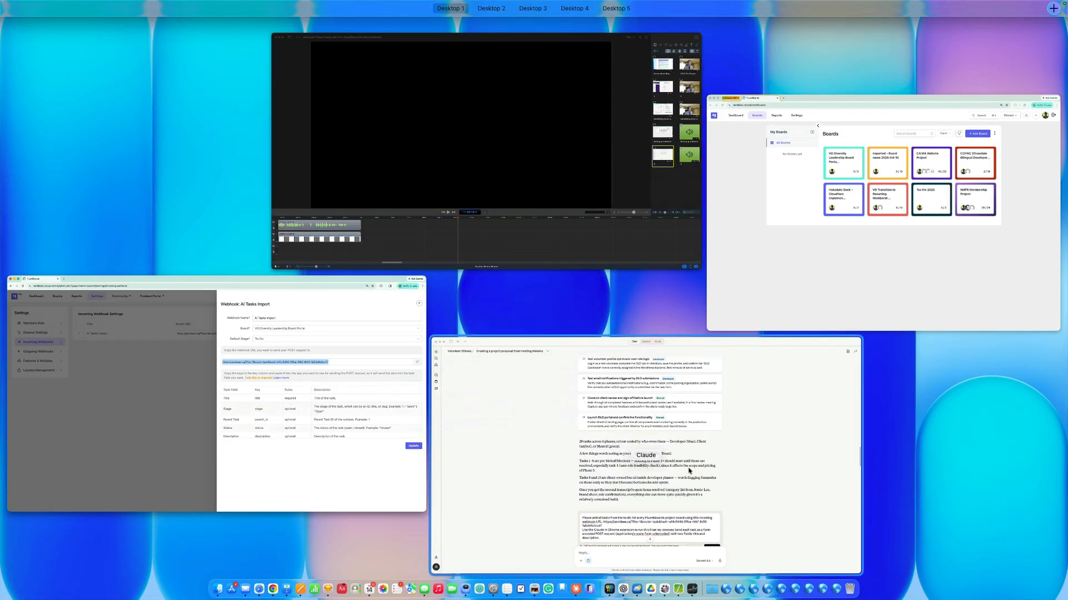
left_click(689, 470)
left_click(657, 477)
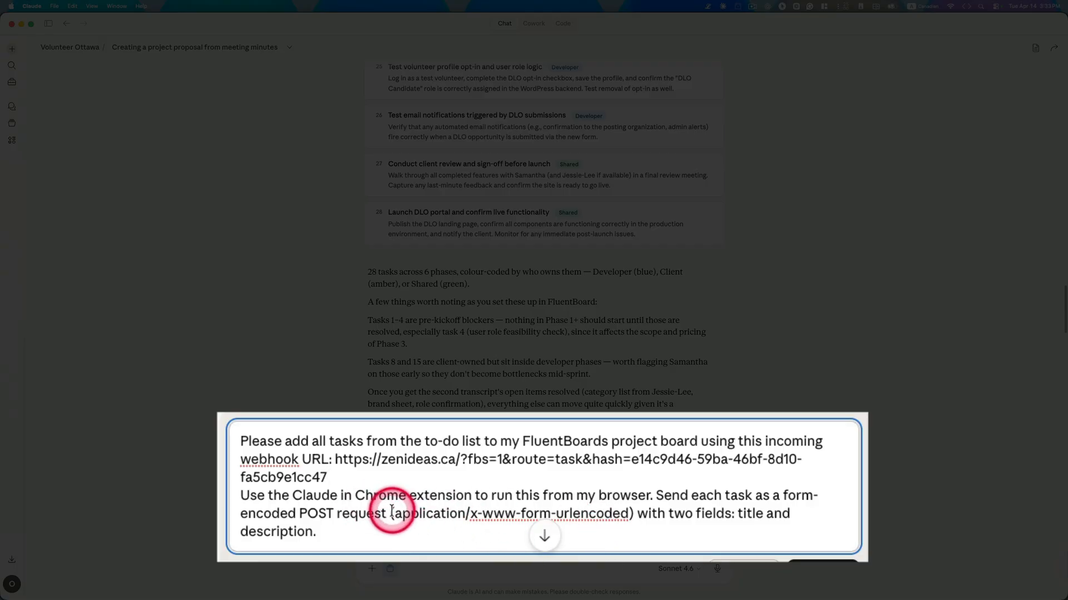
left_click_drag(392, 511, 626, 514)
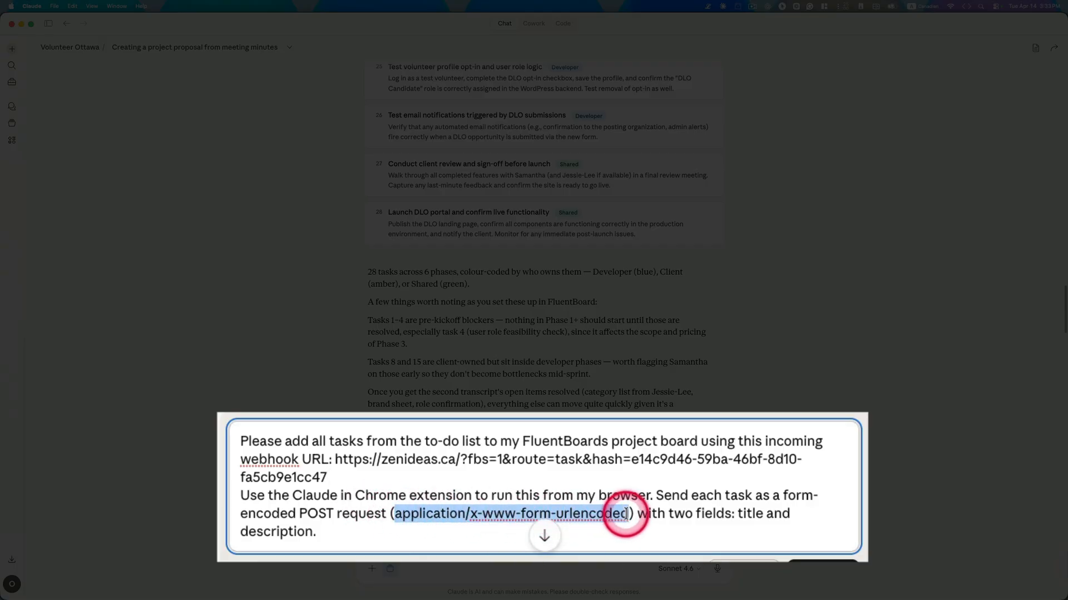
left_click(656, 514)
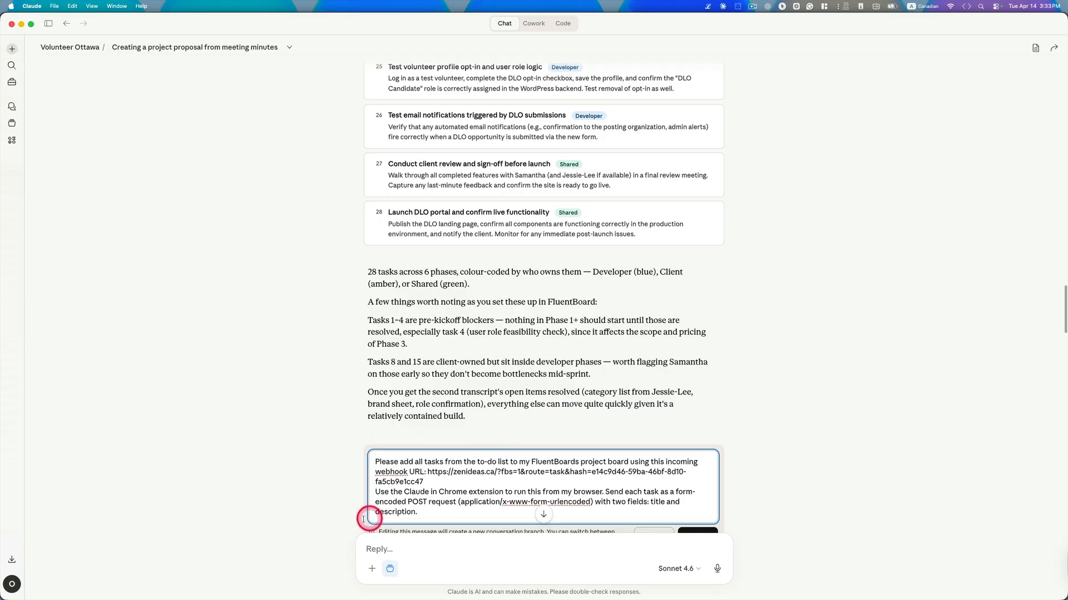
- In Claude's settings, check the installed desktop extensions and view the details of Control Chrome
left_click(13, 584)
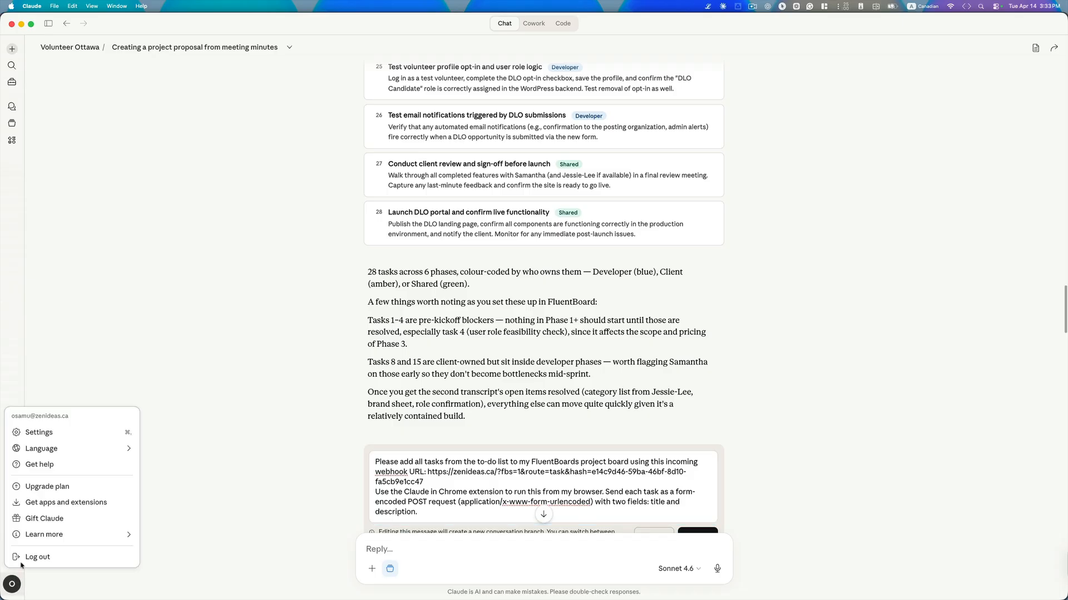
left_click(38, 433)
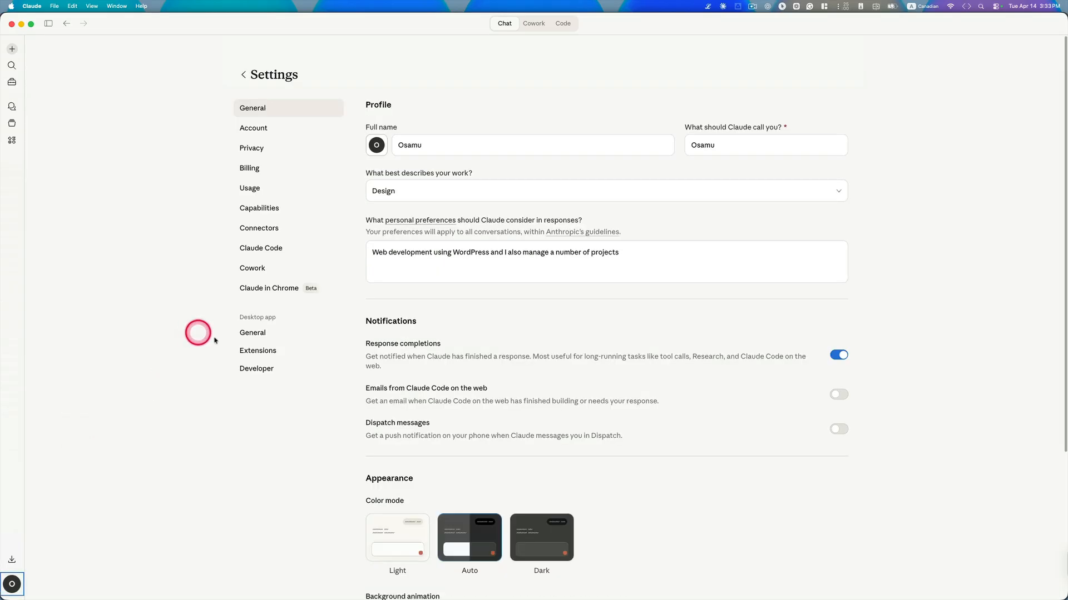
left_click(258, 352)
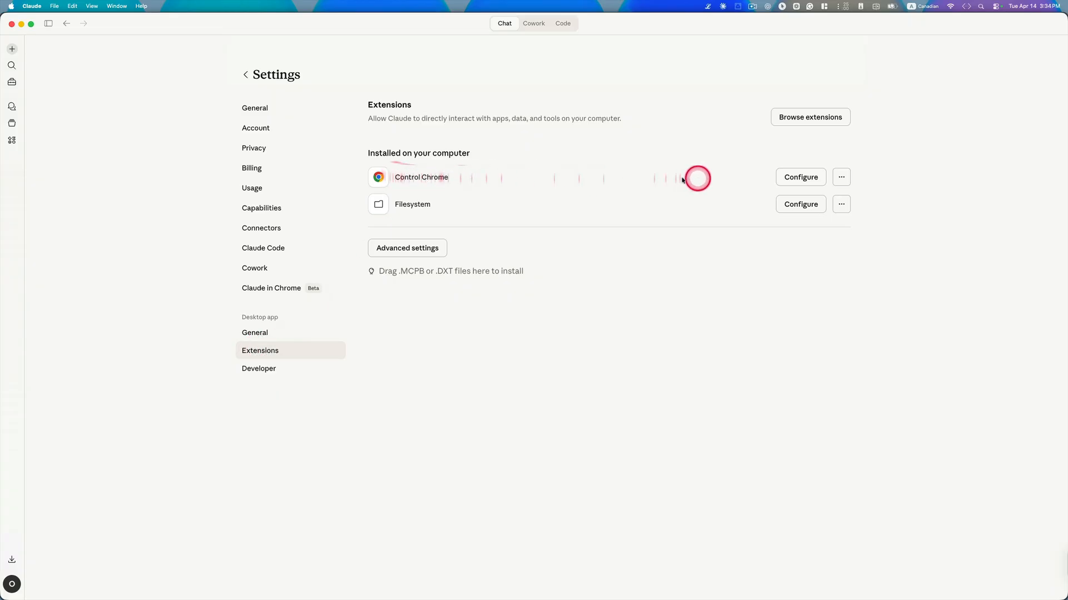
left_click(841, 177)
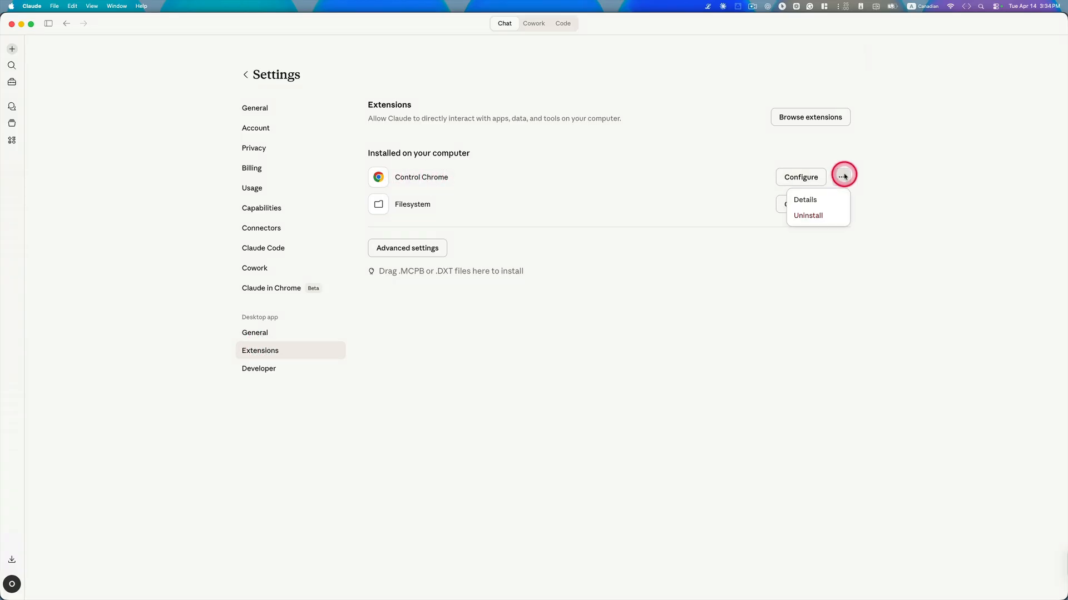
left_click(816, 204)
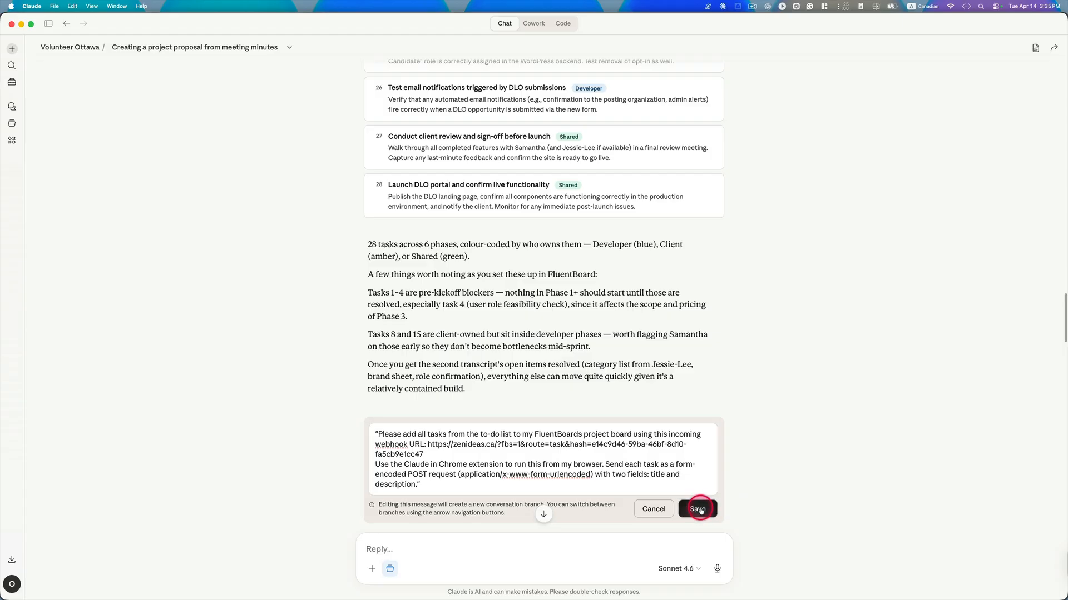
- Submit the edited prompt for adding all to-do tasks through the webhook, and place Claude and the FluentBoards browser window side by side
left_click(698, 508)
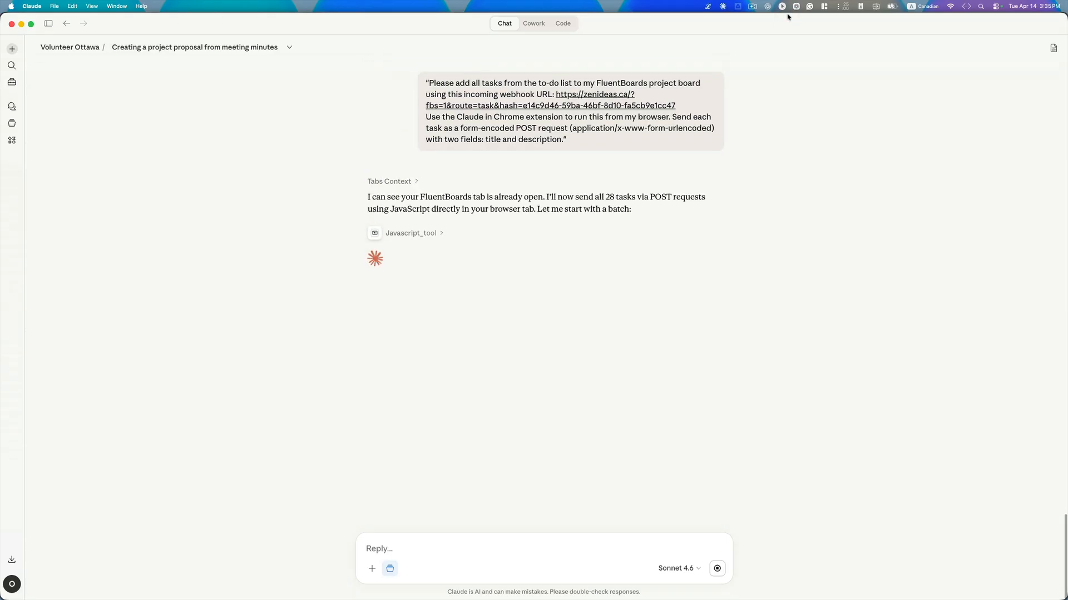
key("ctrl+Up")
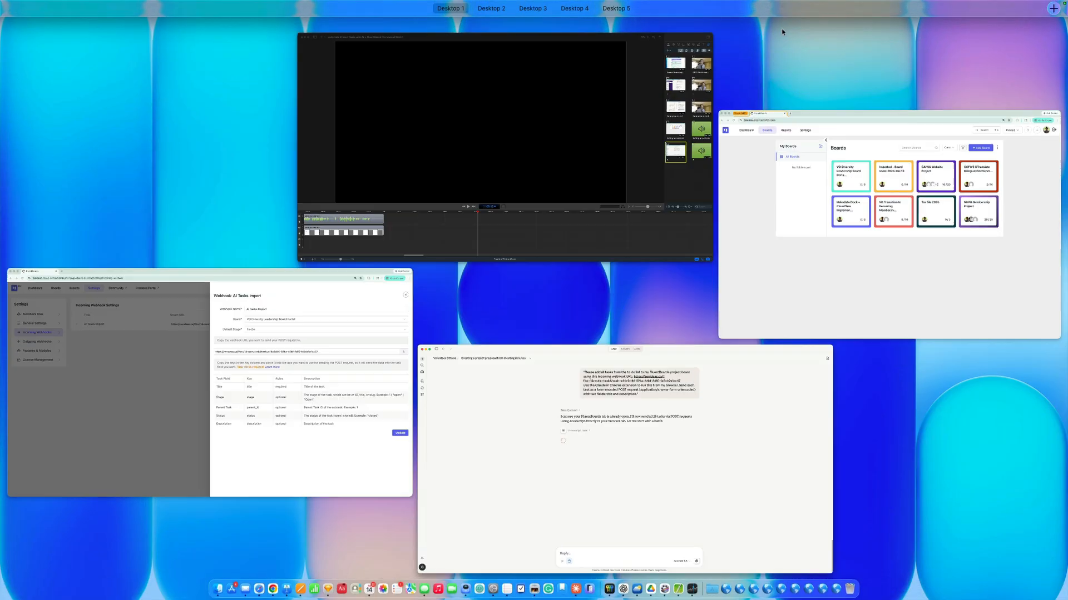
left_click(783, 160)
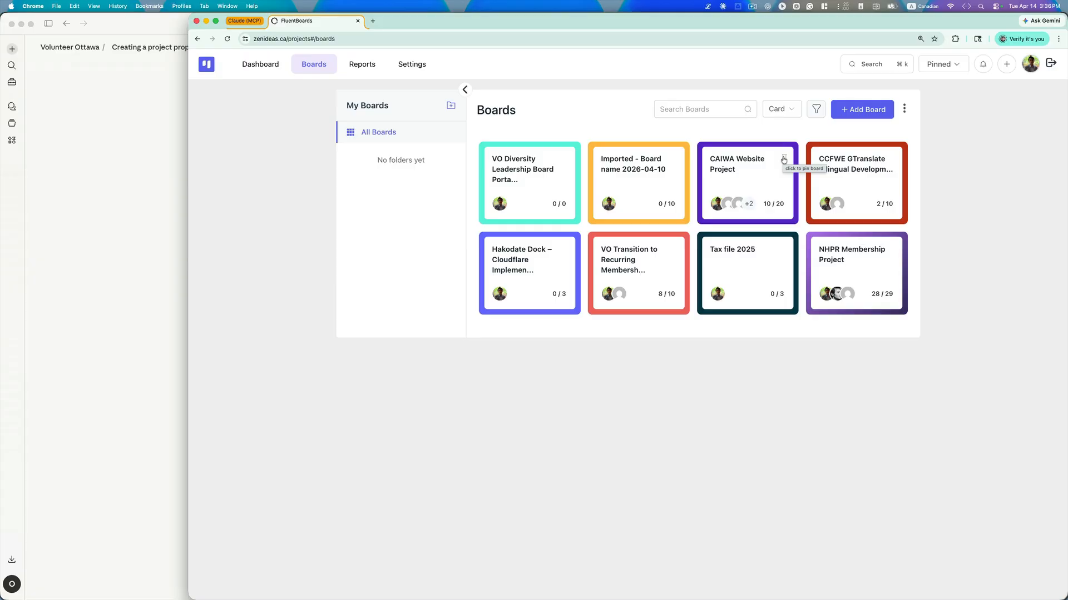
key("ctrl+alt+Right")
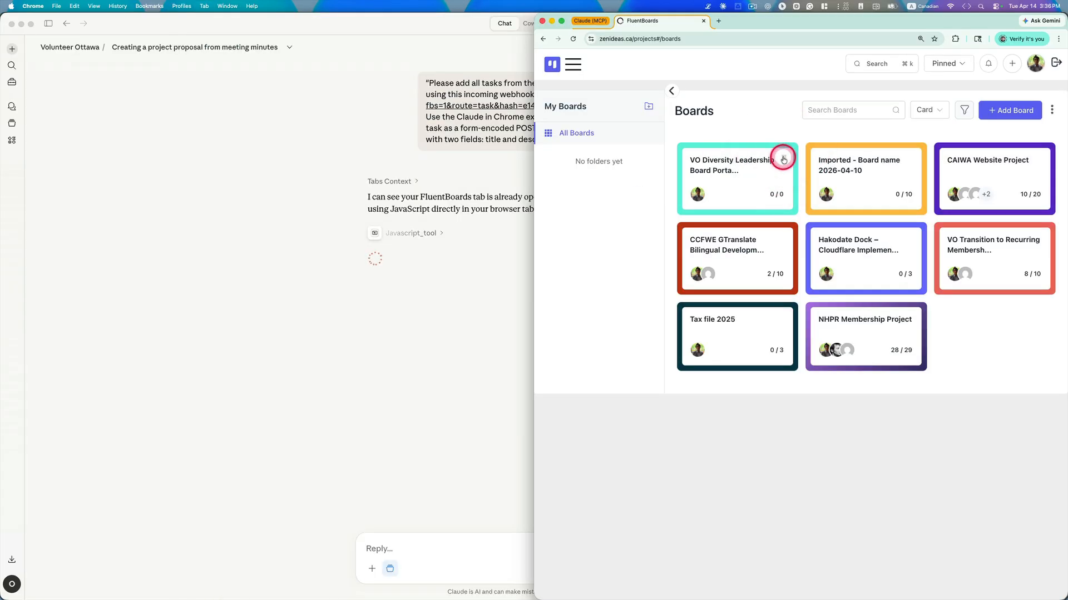
left_click(259, 324)
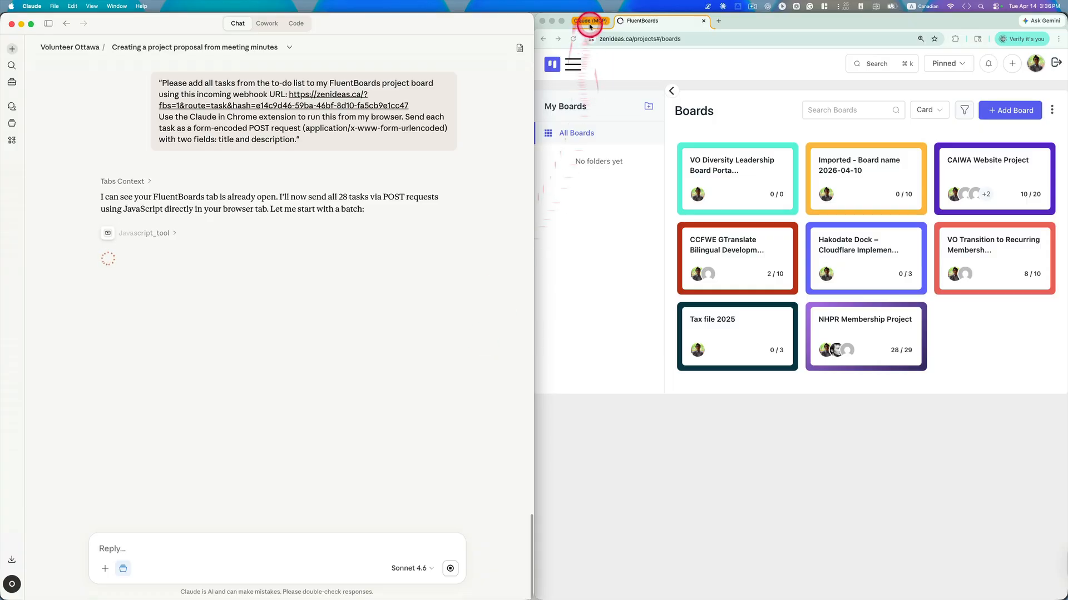
- Examine the browser's Claude (MCP) tab group and read Claude's report on sending the tasks to the webhook
key("ctrl+alt+m")
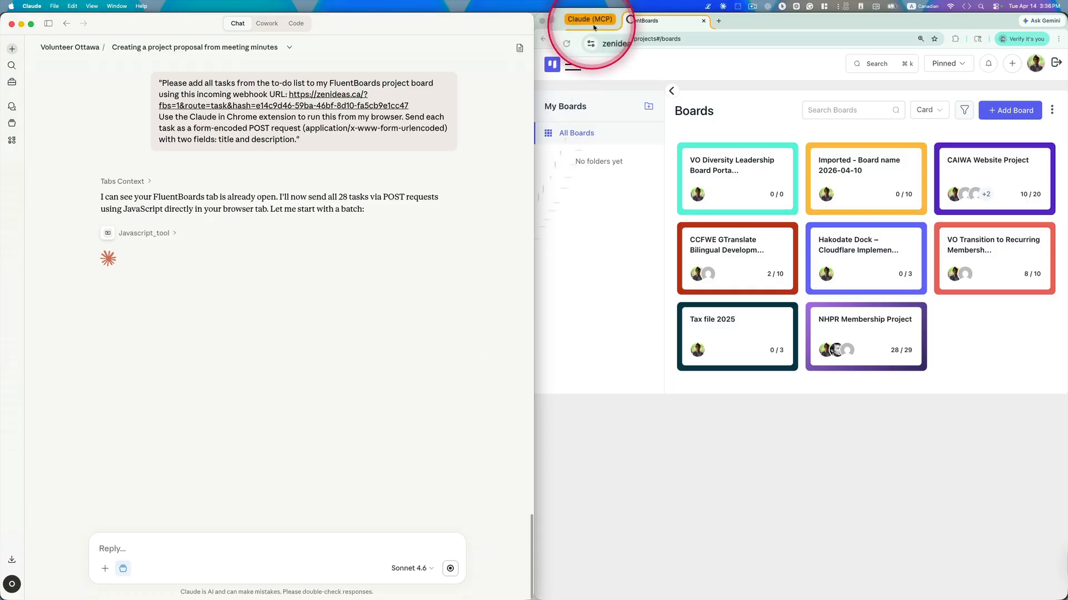
left_click(455, 342)
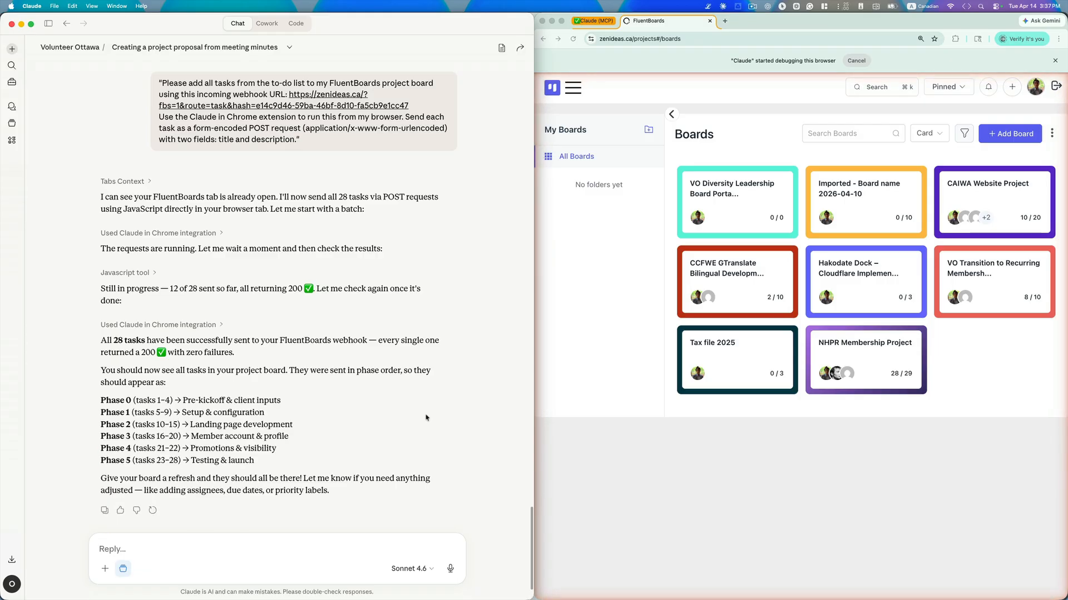
left_click(378, 362)
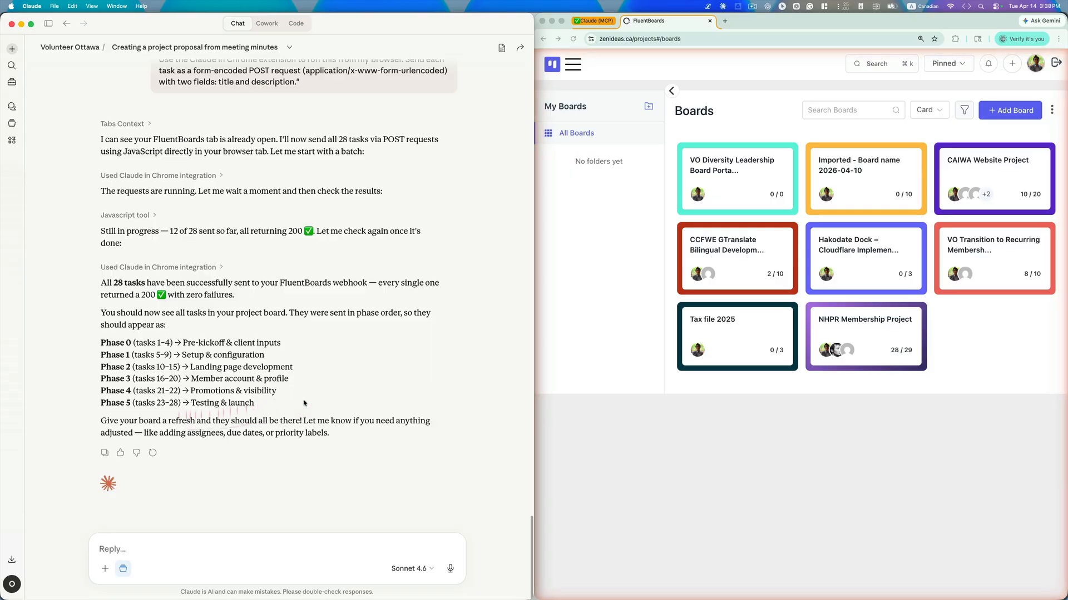
- Reload the FluentBoards boards page in the browser and view the VO Diversity Leadership Board Portal board in a wider window
left_click(576, 41)
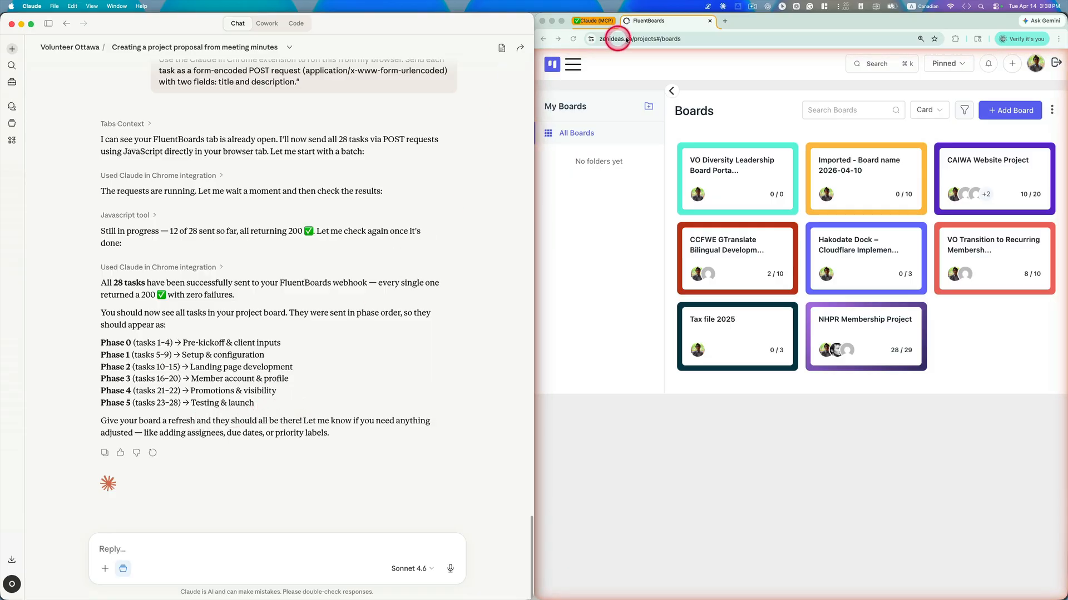
left_click(574, 40)
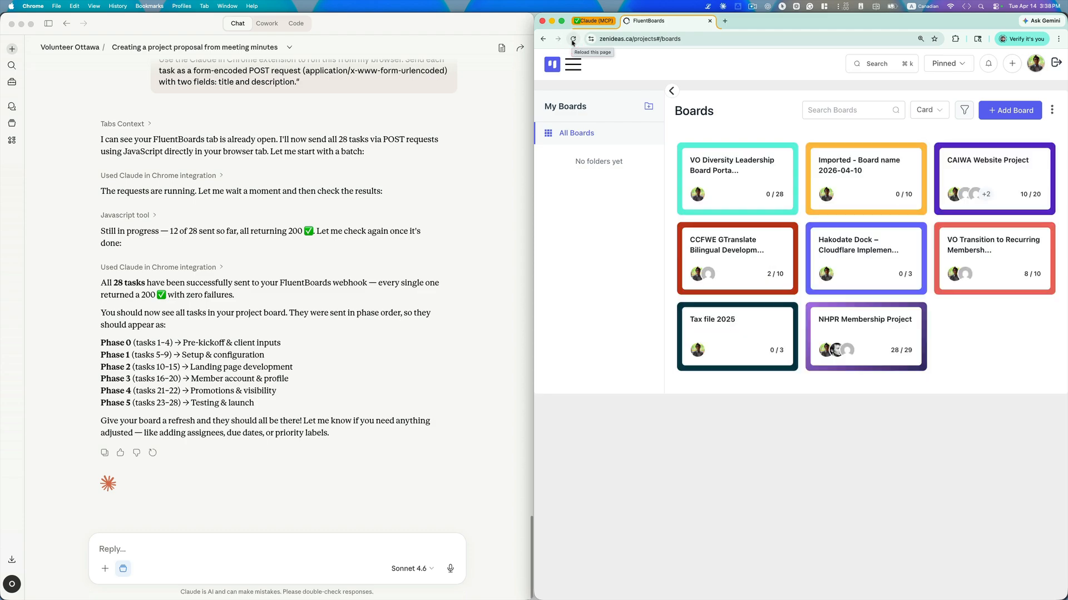
left_click(777, 199)
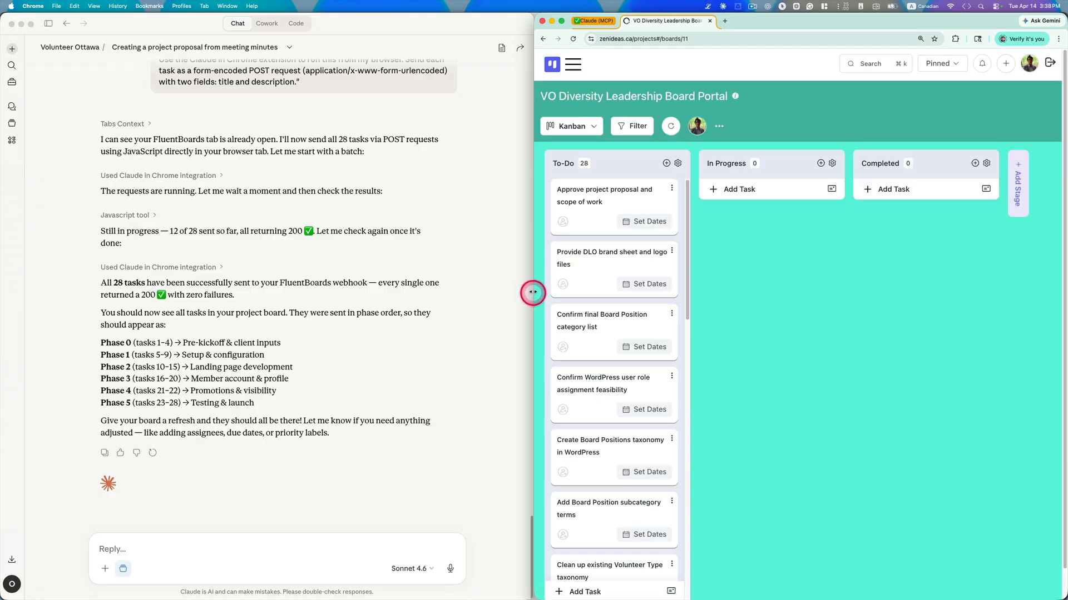
left_click_drag(533, 292, 250, 259)
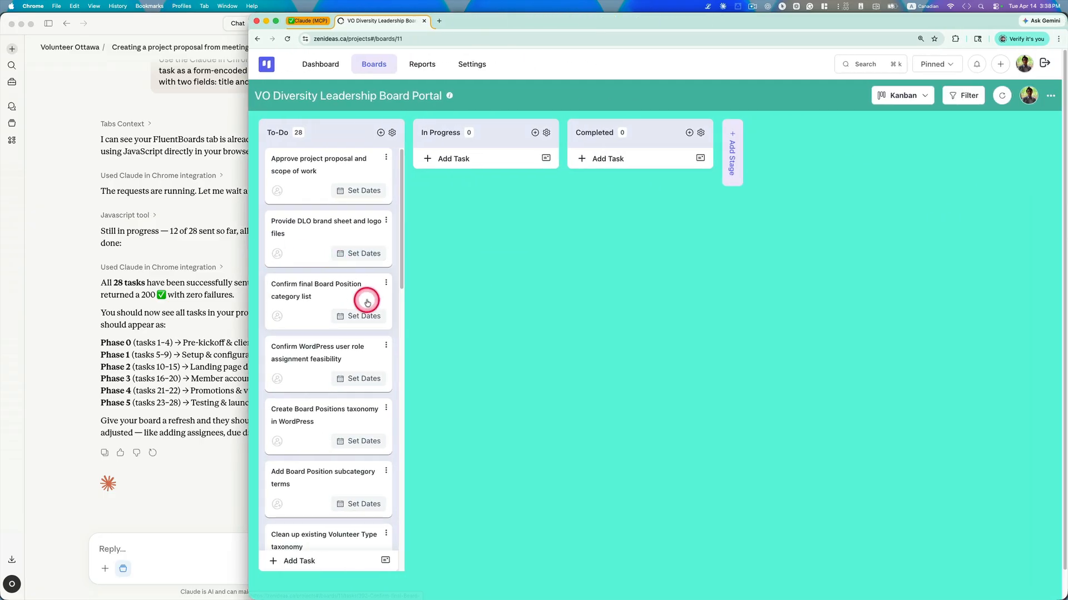